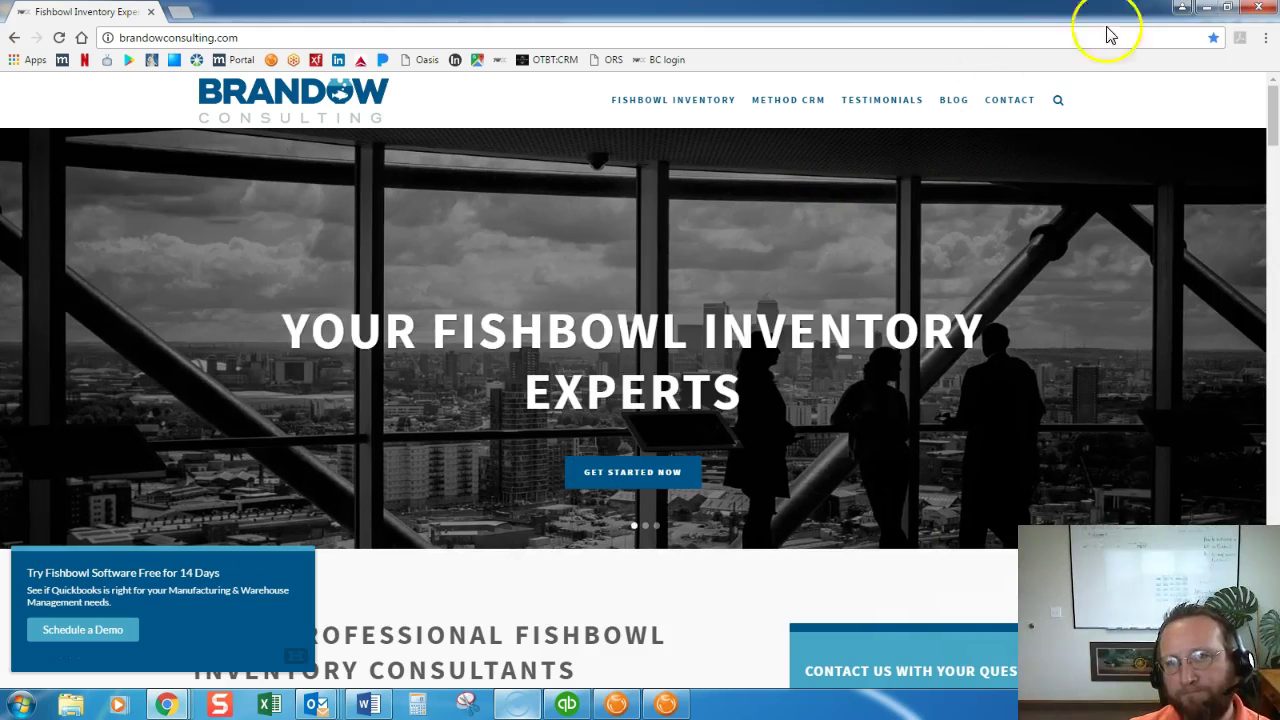
Minimize the browser so purchase order 10086 shows again in Fishbowl.
{"action": "left_click", "coordinate": [1208, 10]}
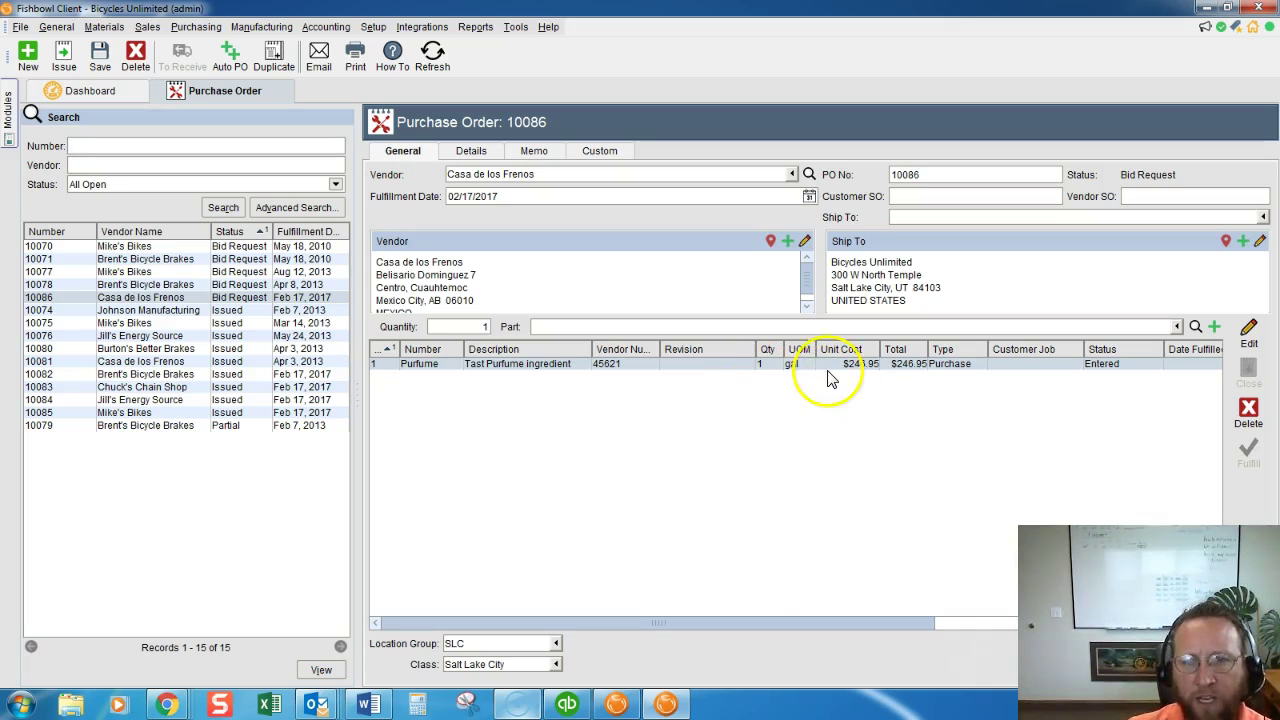
{"action": "left_click", "coordinate": [1248, 335]}
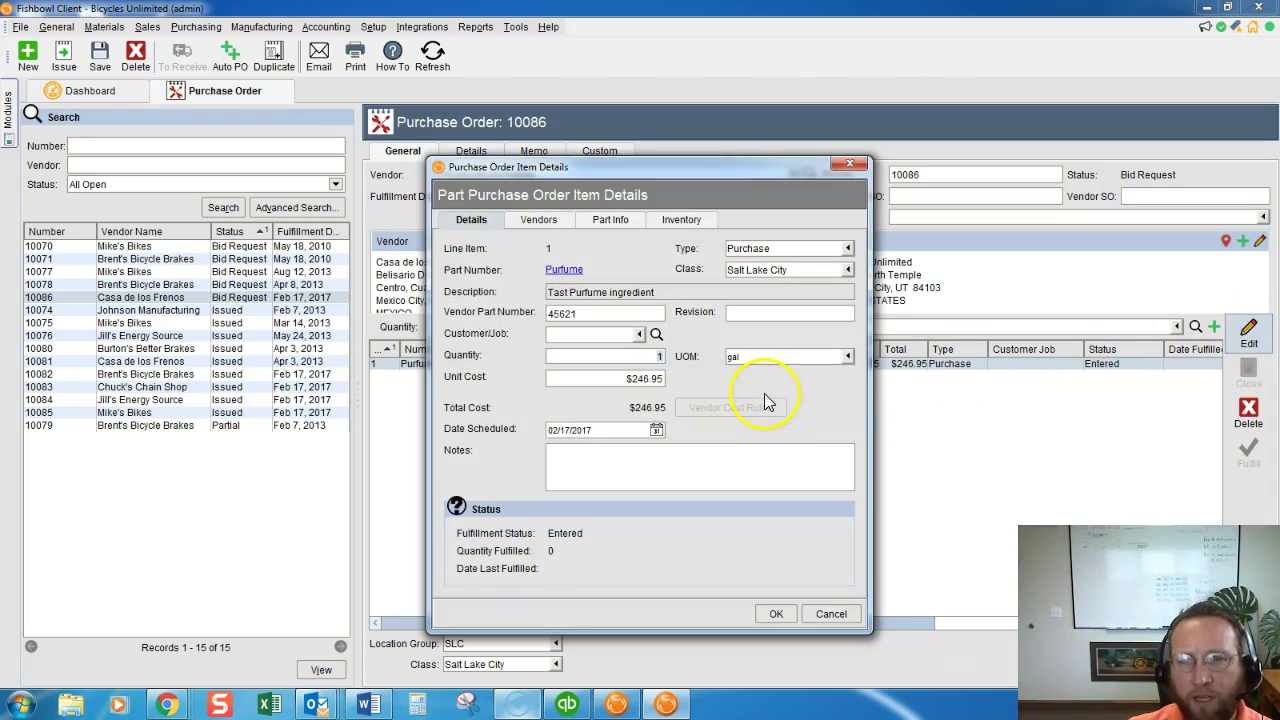
{"action": "left_click", "coordinate": [847, 356]}
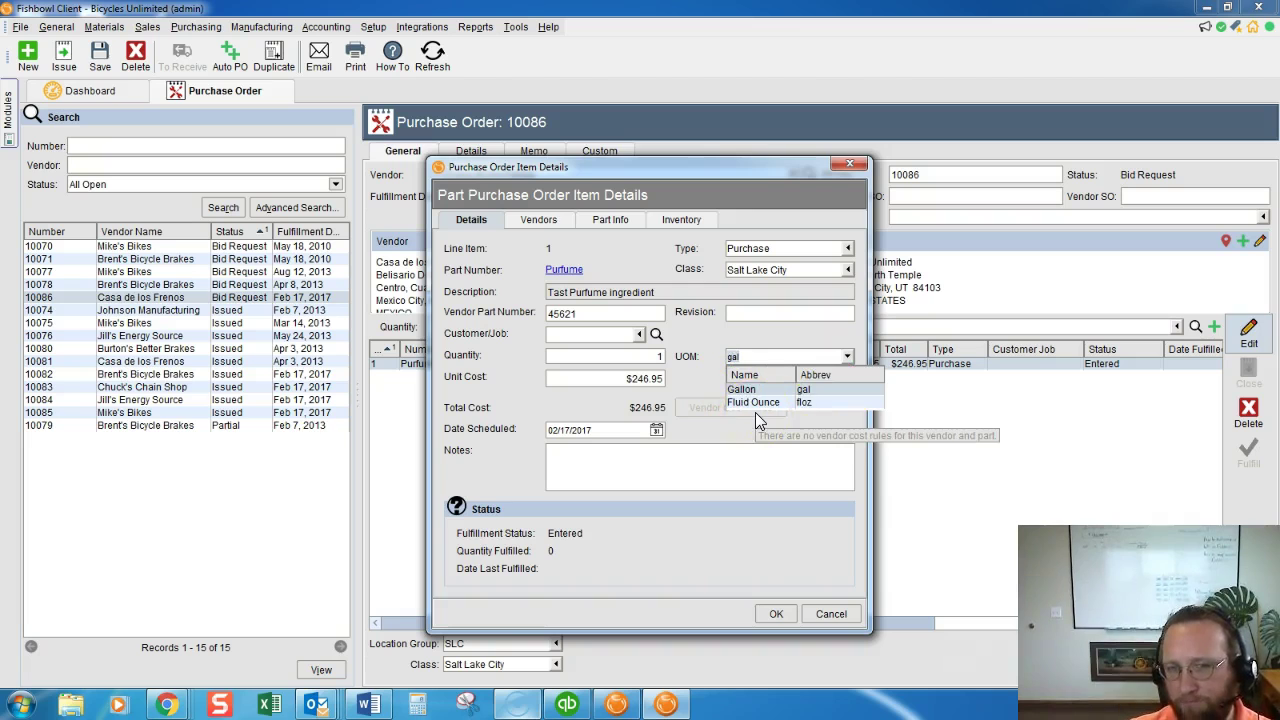
{"action": "left_click", "coordinate": [841, 186]}
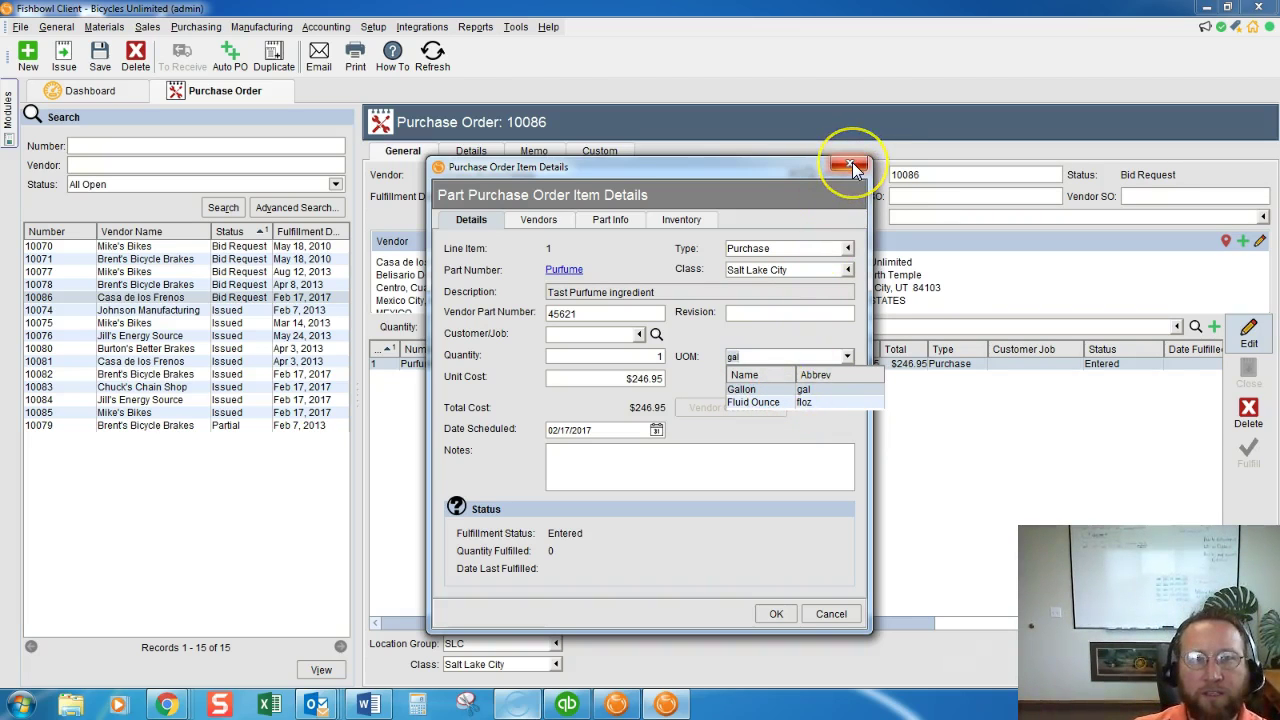
Show Kilogram's unit conversions and select the 1 Gallon = 9.11 Kilogram entry.
{"action": "left_click", "coordinate": [381, 28]}
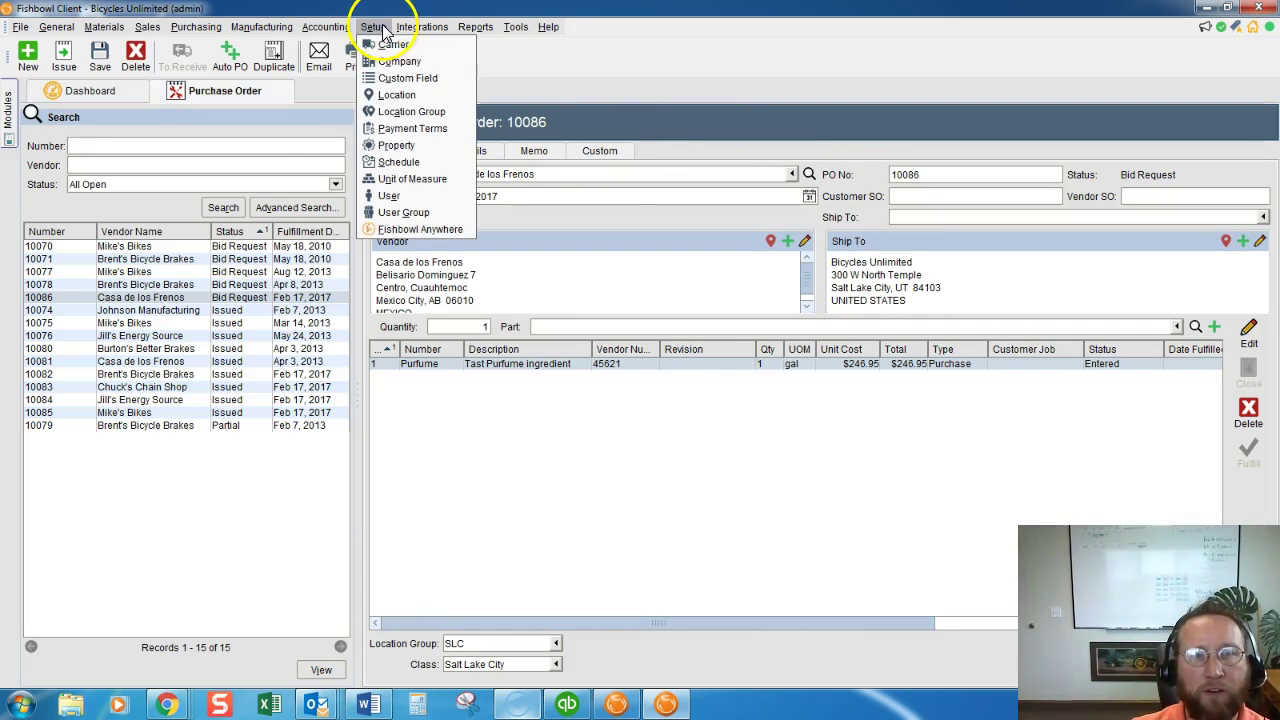
{"action": "left_click", "coordinate": [392, 178]}
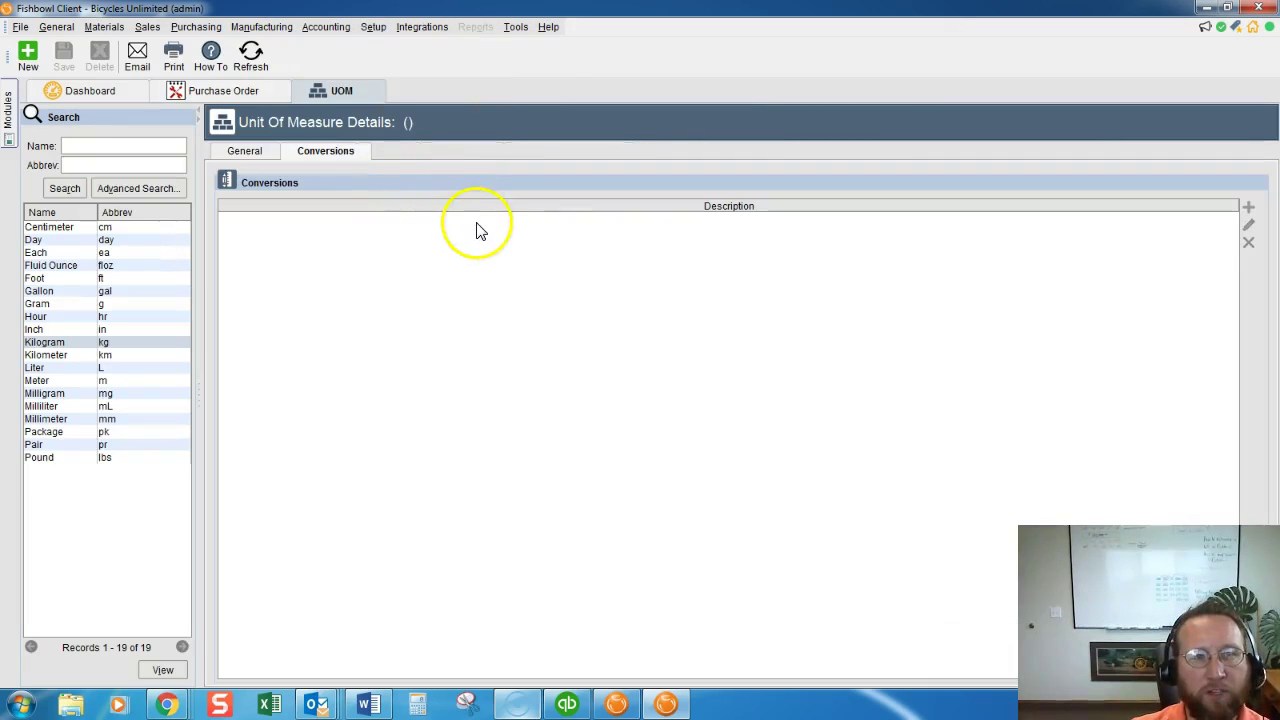
{"action": "left_click", "coordinate": [62, 343]}
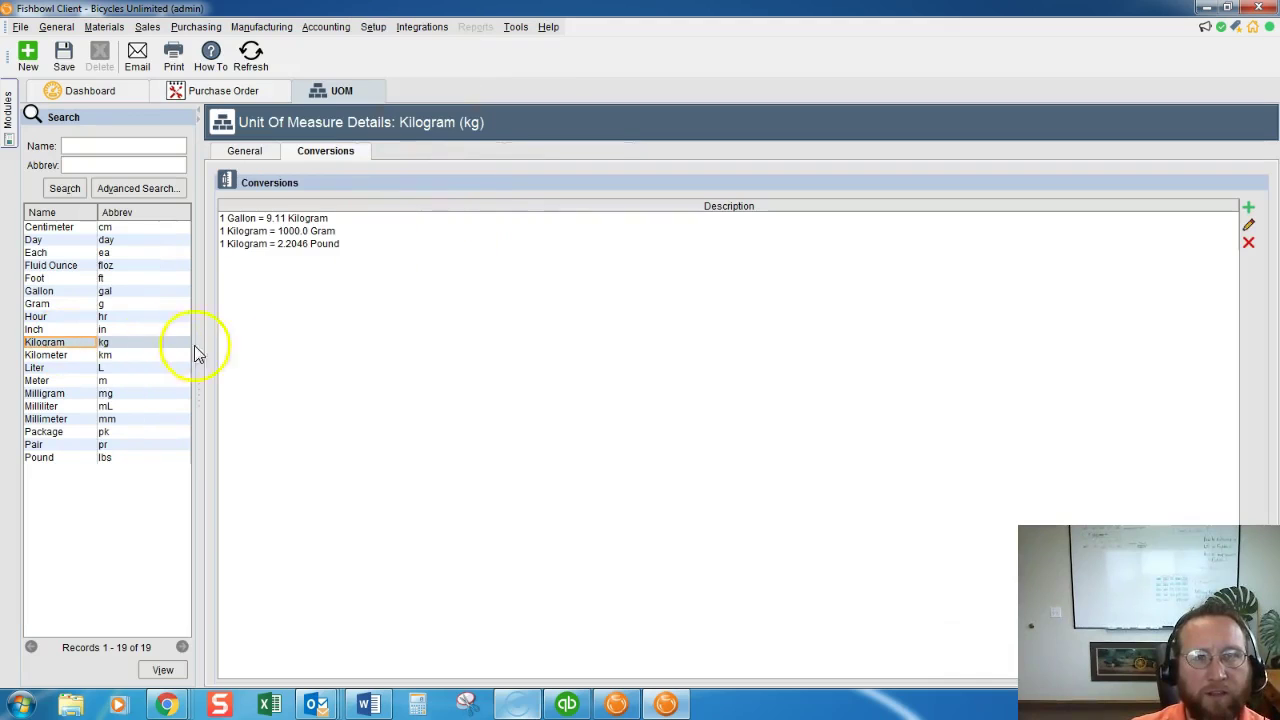
{"action": "left_click", "coordinate": [310, 218]}
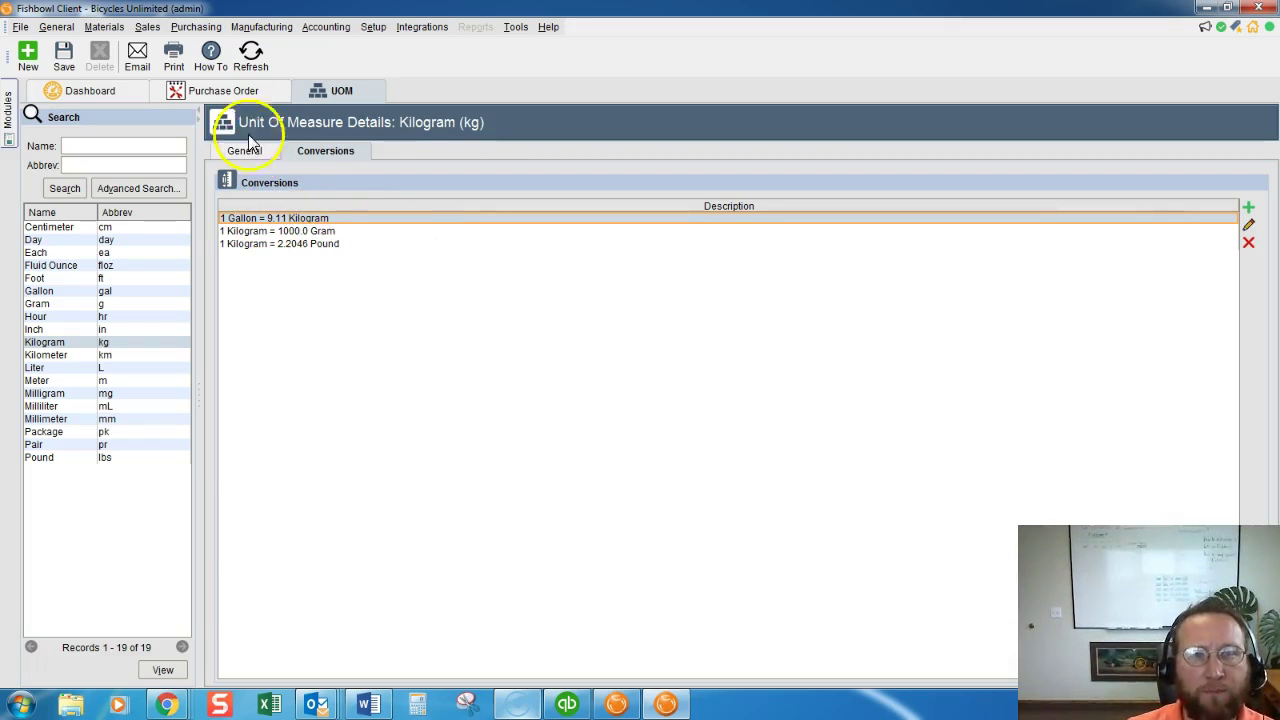
Confirm the Purfume part uses Fluid Ounce, then return to Kilogram's conversions.
{"action": "left_click", "coordinate": [128, 34]}
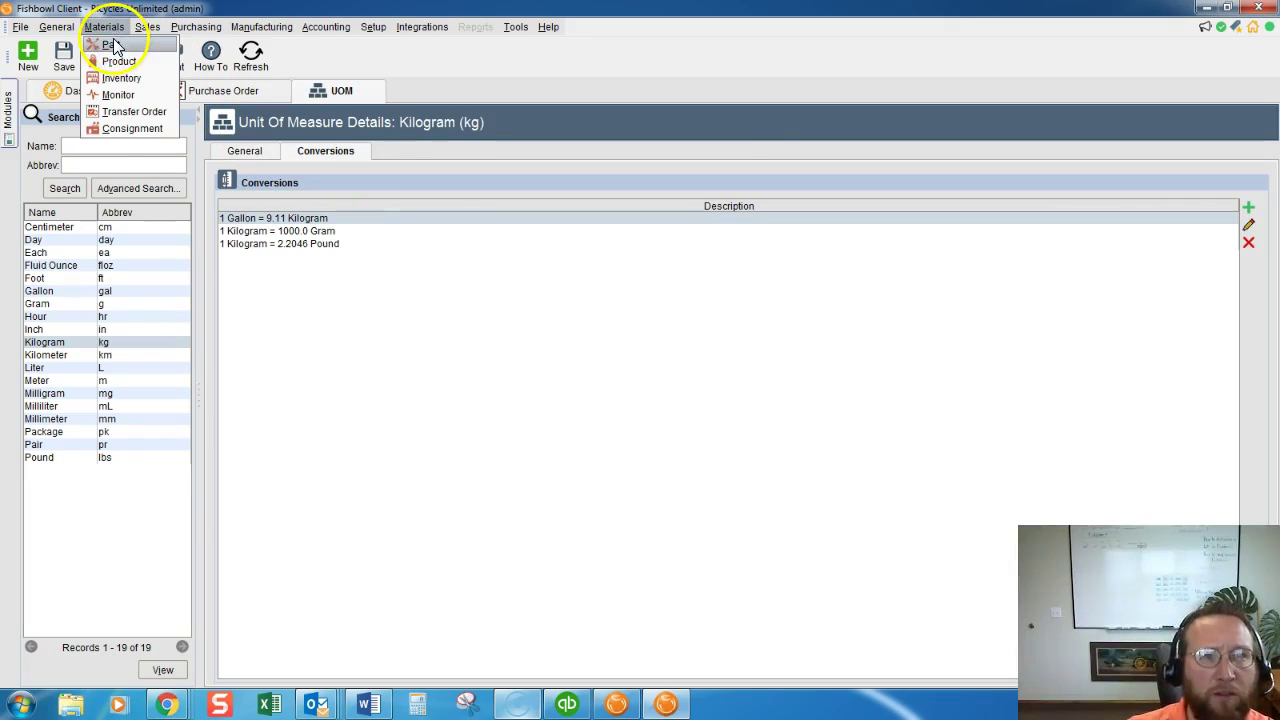
{"action": "left_click", "coordinate": [112, 50]}
{"action": "left_click", "coordinate": [175, 246]}
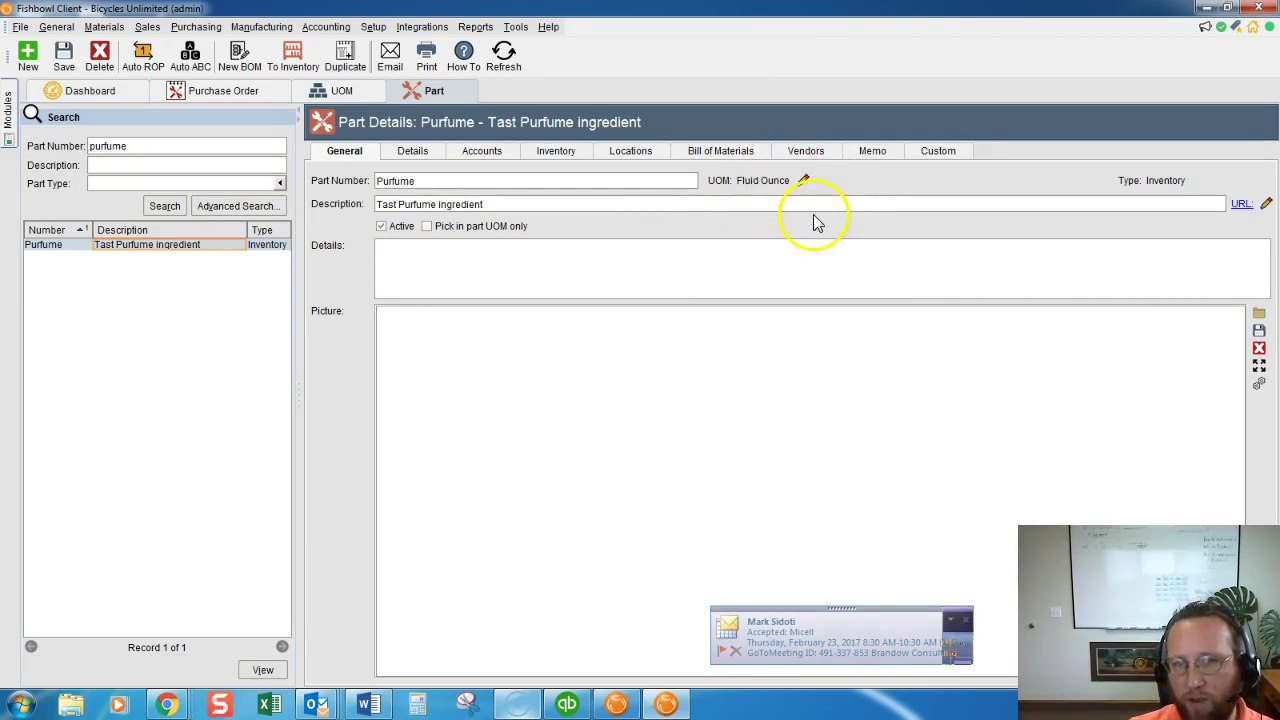
{"action": "left_click", "coordinate": [330, 92]}
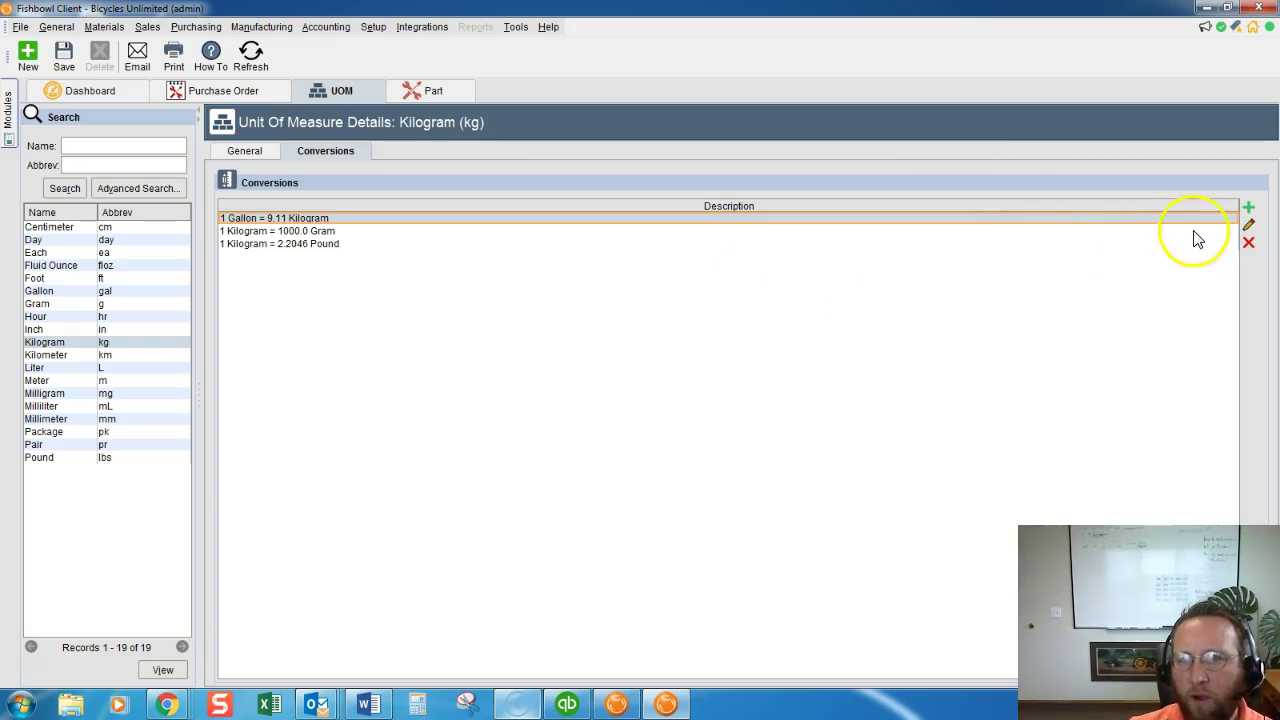
Begin a new Kilogram conversion to Fluid Ounce, accepting the different measurement-type warning.
{"action": "left_click", "coordinate": [1250, 212]}
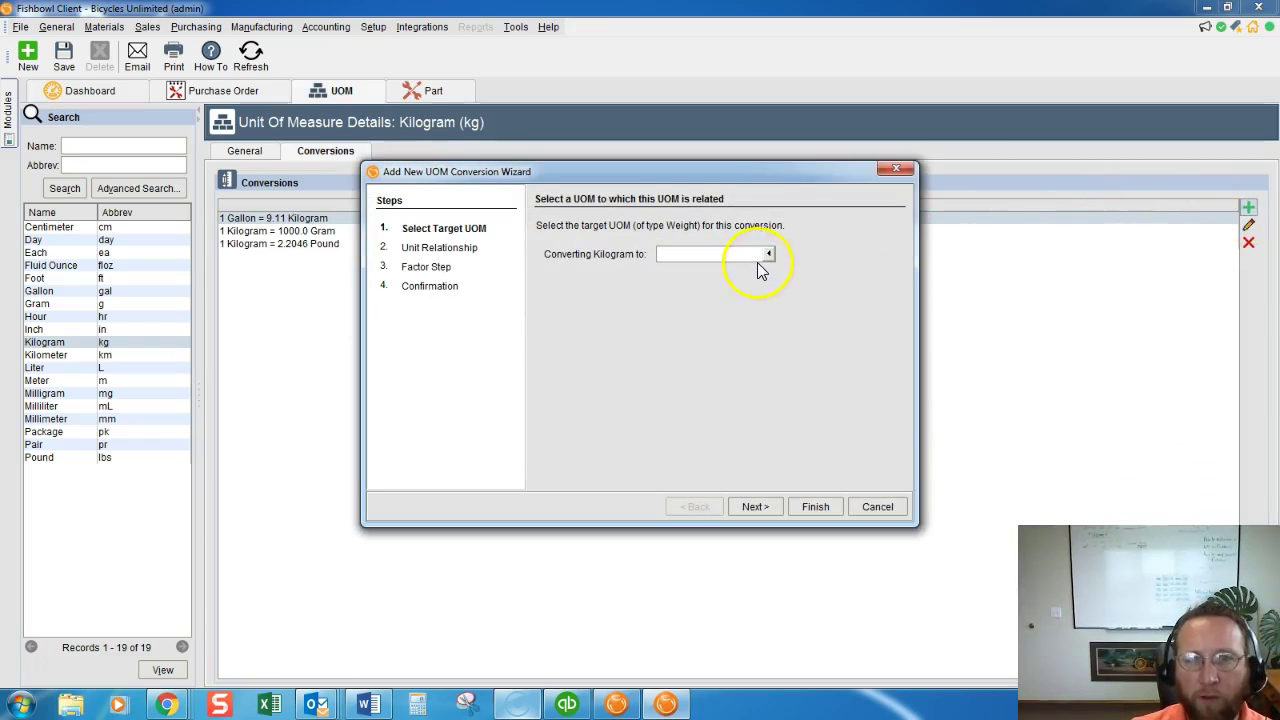
{"action": "left_click", "coordinate": [767, 254]}
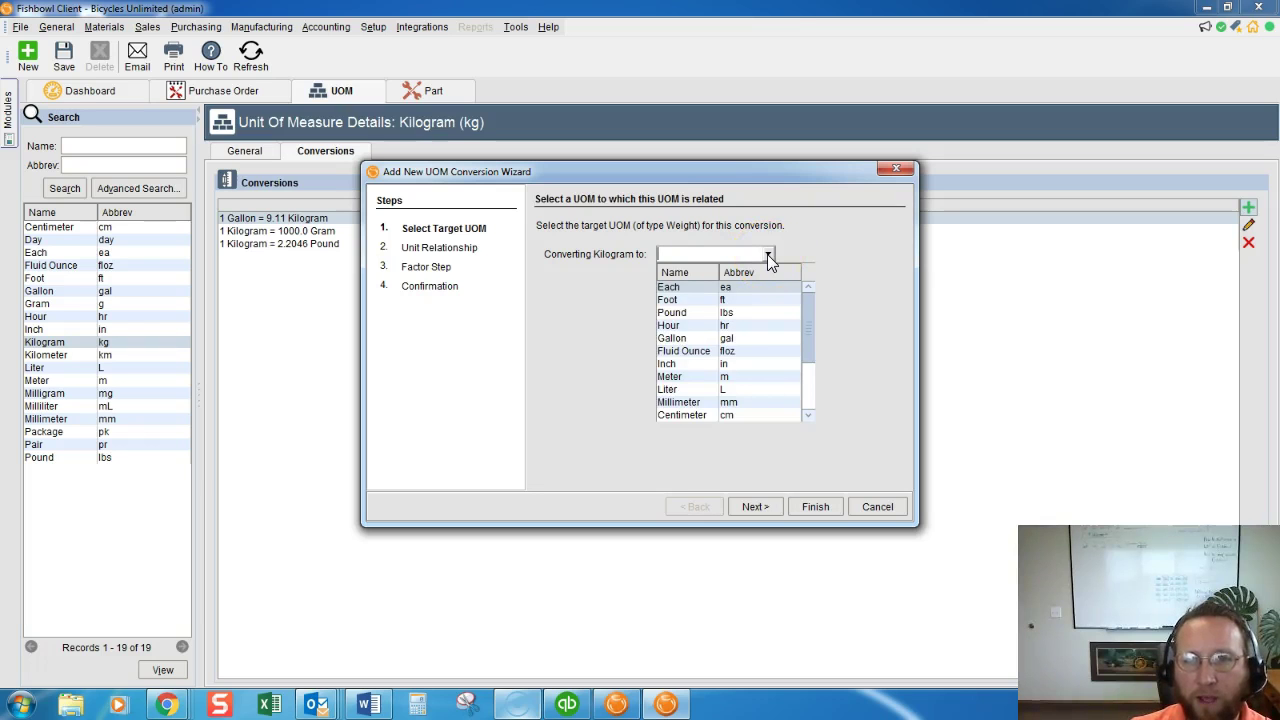
{"action": "type", "text": "fl"}
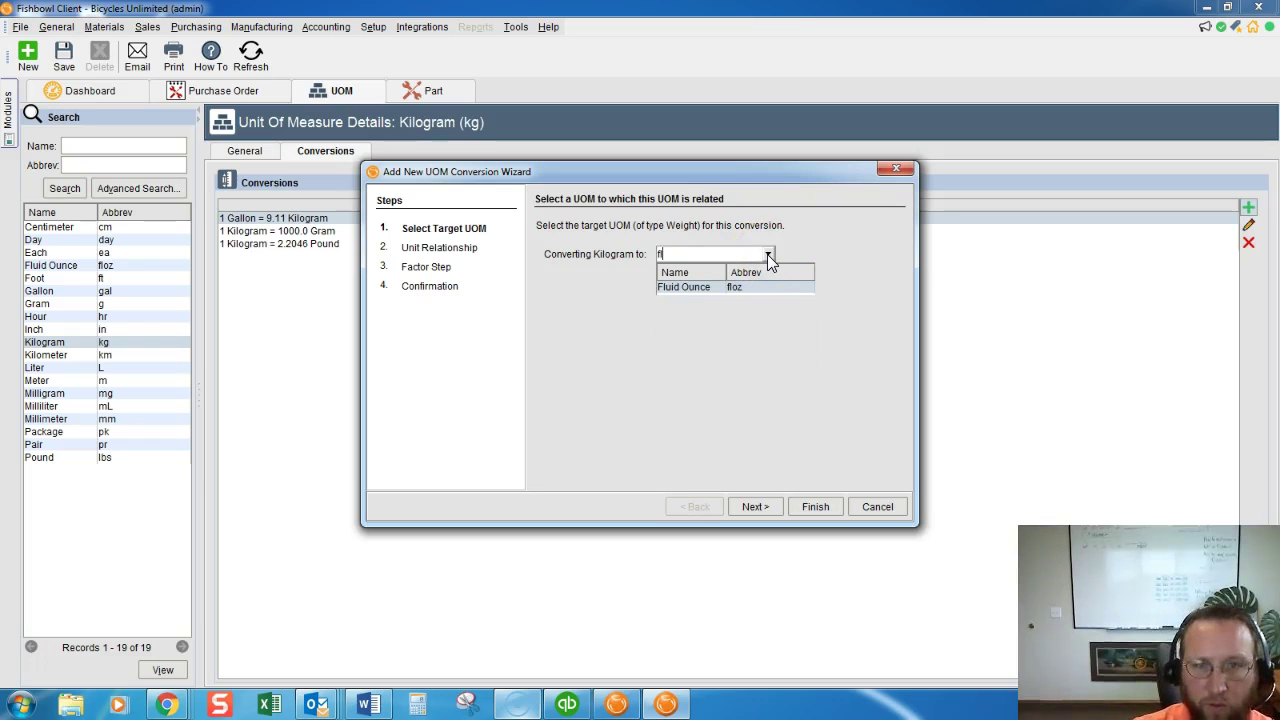
{"action": "left_click", "coordinate": [708, 290]}
{"action": "left_click", "coordinate": [752, 506]}
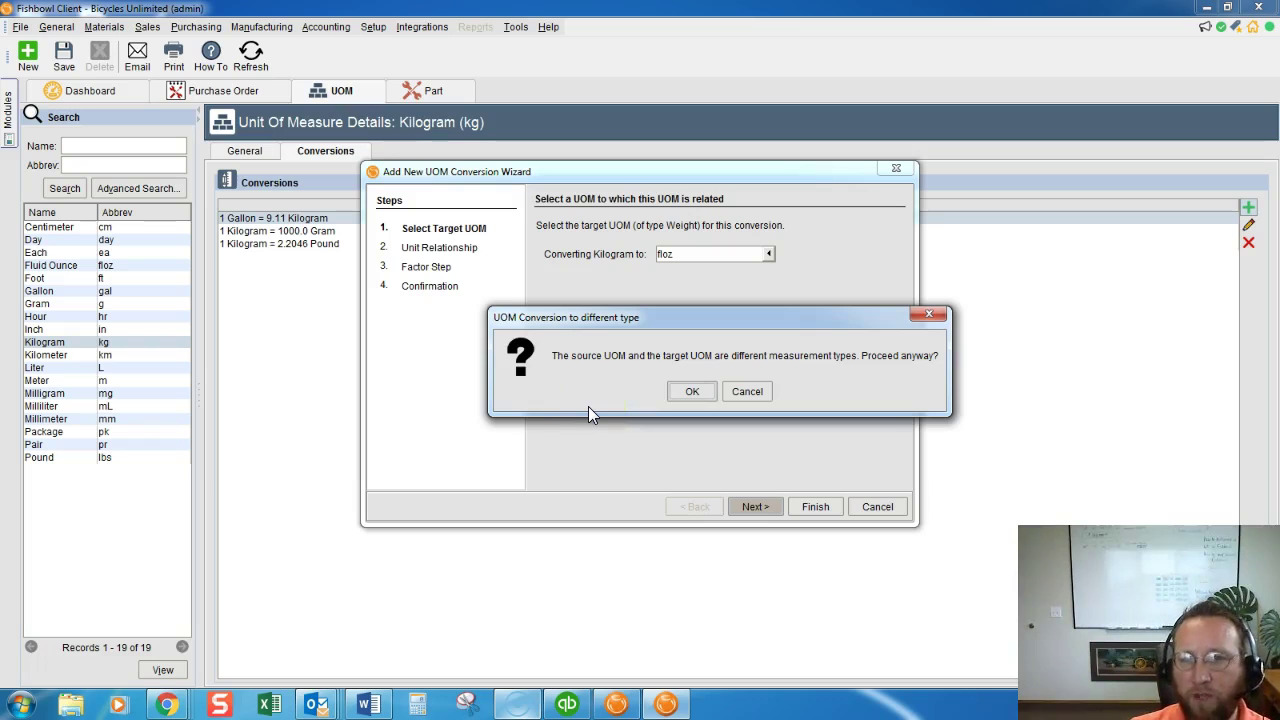
{"action": "left_click", "coordinate": [689, 395]}
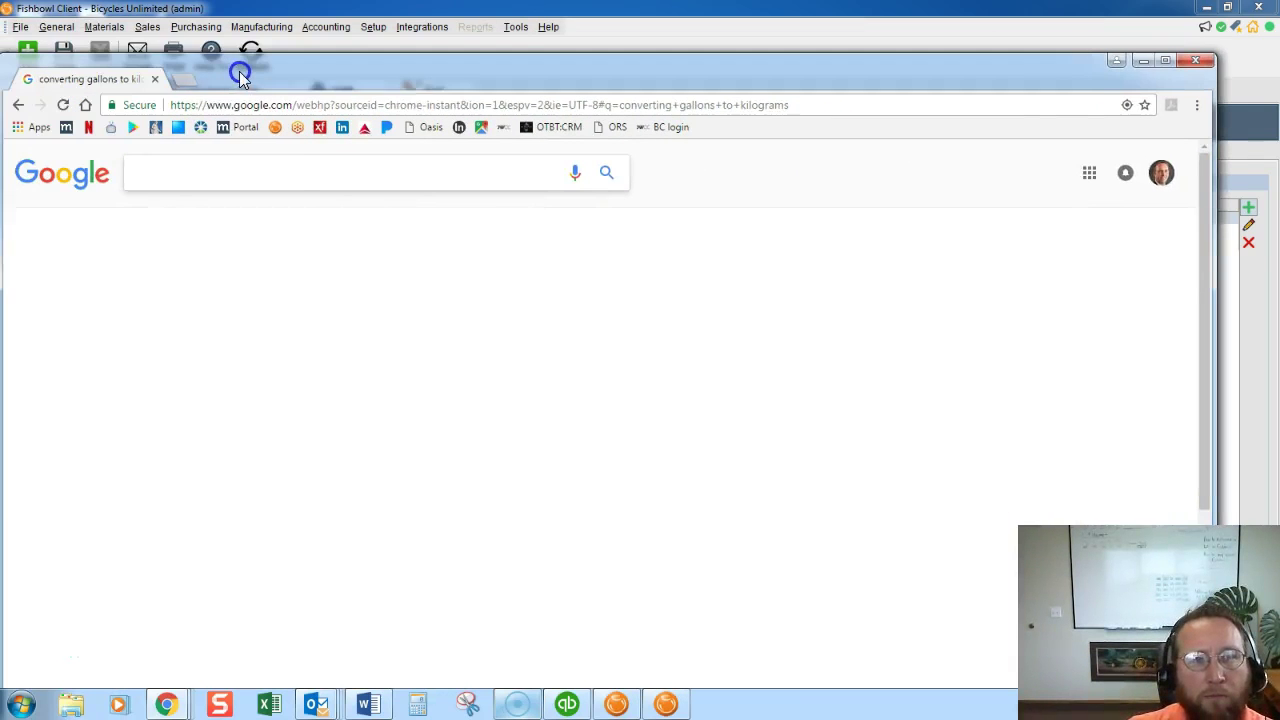
Search Google for 'convert kilograms to fluid ounces' and read that 1 kg is 33.81 fl oz.
{"action": "left_click_drag", "start_coordinate": [257, 80], "coordinate": [280, 75]}
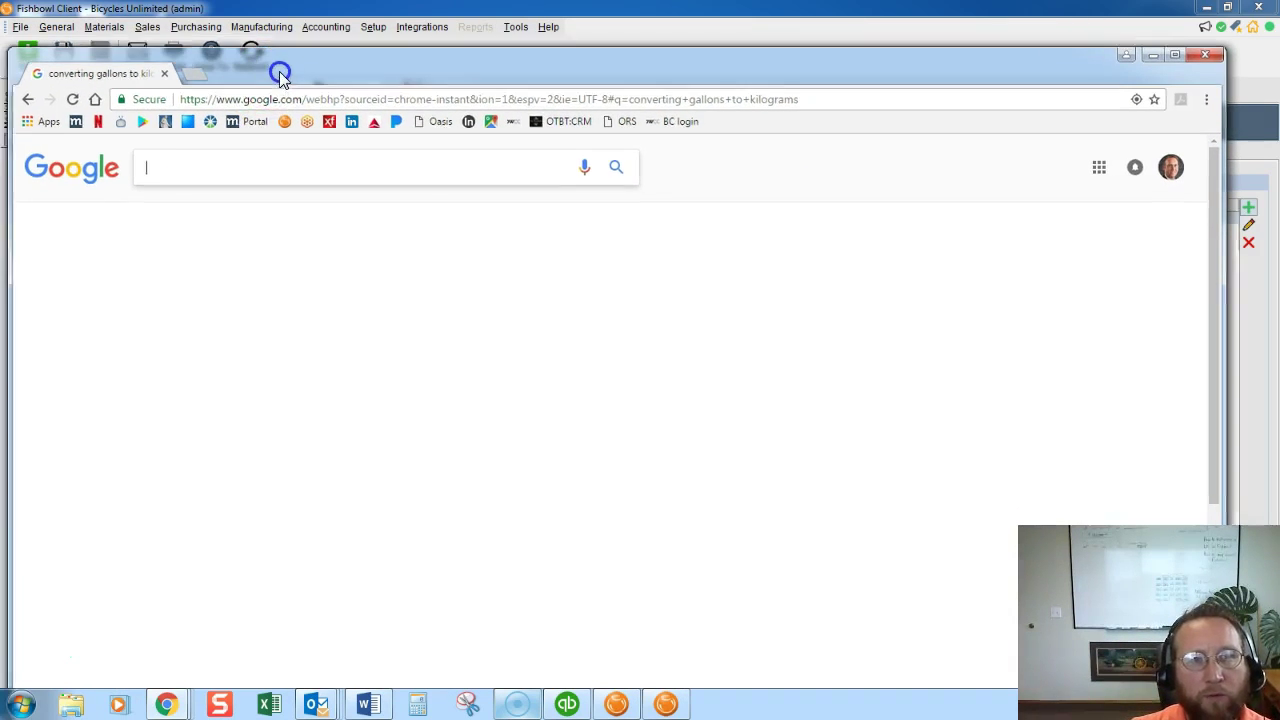
{"action": "left_click", "coordinate": [233, 167]}
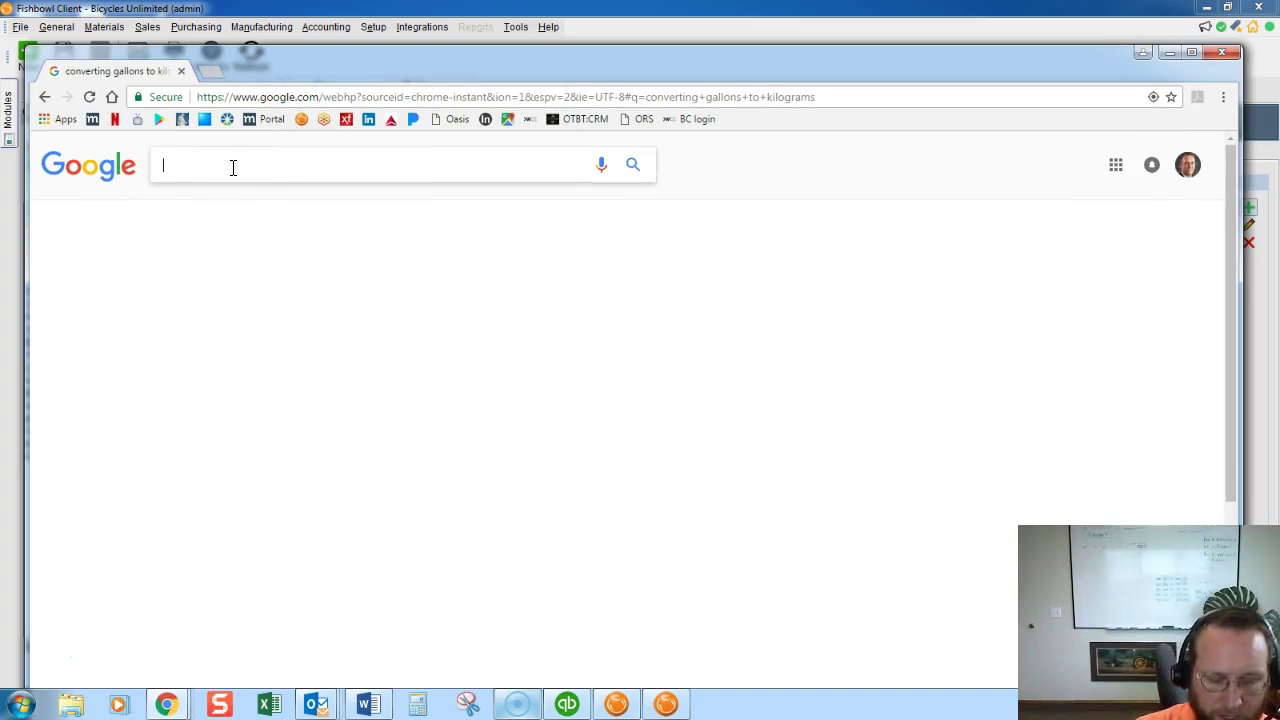
{"action": "type", "text": "convert kil"}
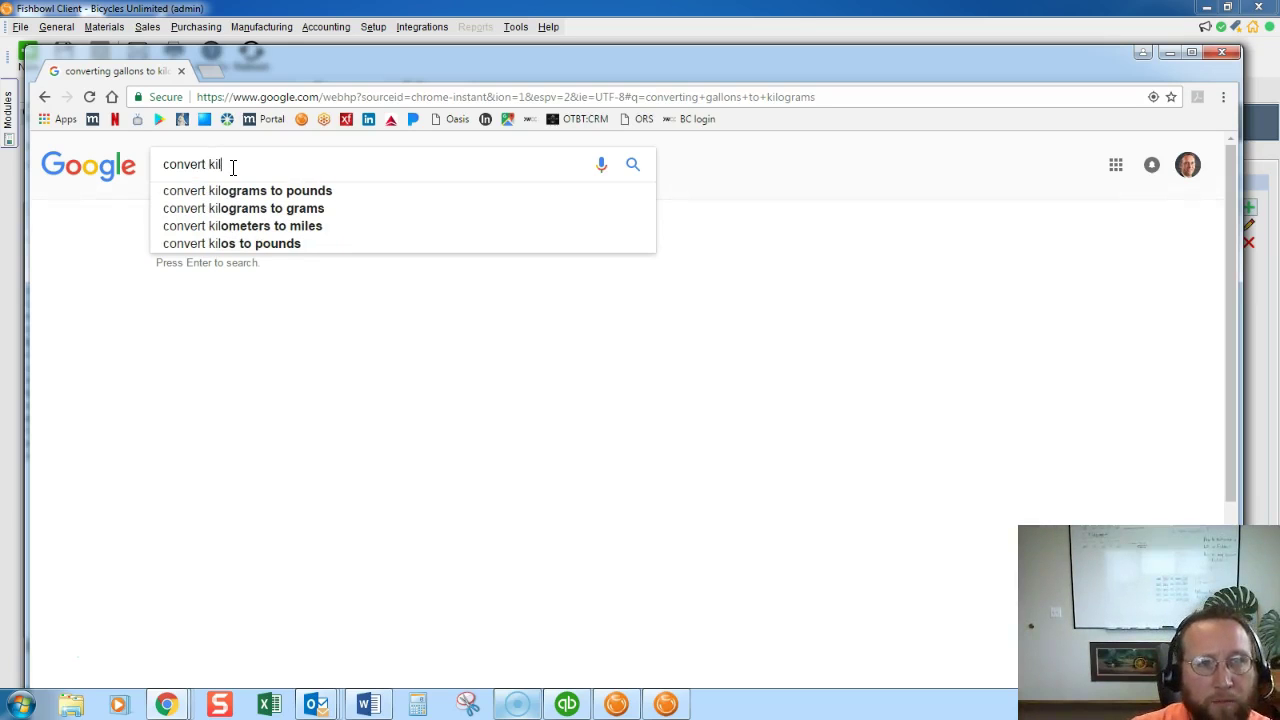
{"action": "type", "text": "pgra,s"}
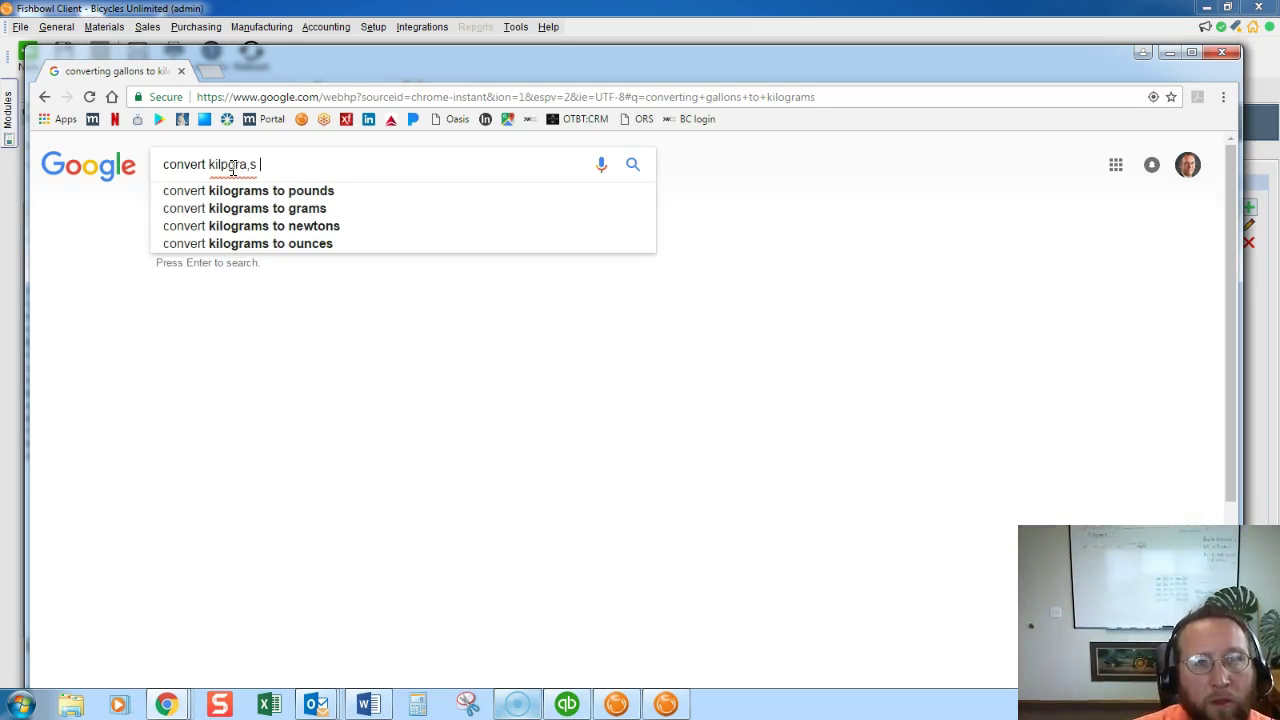
{"action": "key", "text": "BackSpace"}
{"action": "key", "text": "BackSpace"}
{"action": "key", "text": "BackSpace"}
{"action": "key", "text": "BackSpace"}
{"action": "key", "text": "BackSpace"}
{"action": "key", "text": "BackSpace"}
{"action": "key", "text": "BackSpace"}
{"action": "type", "text": "lograms to "}
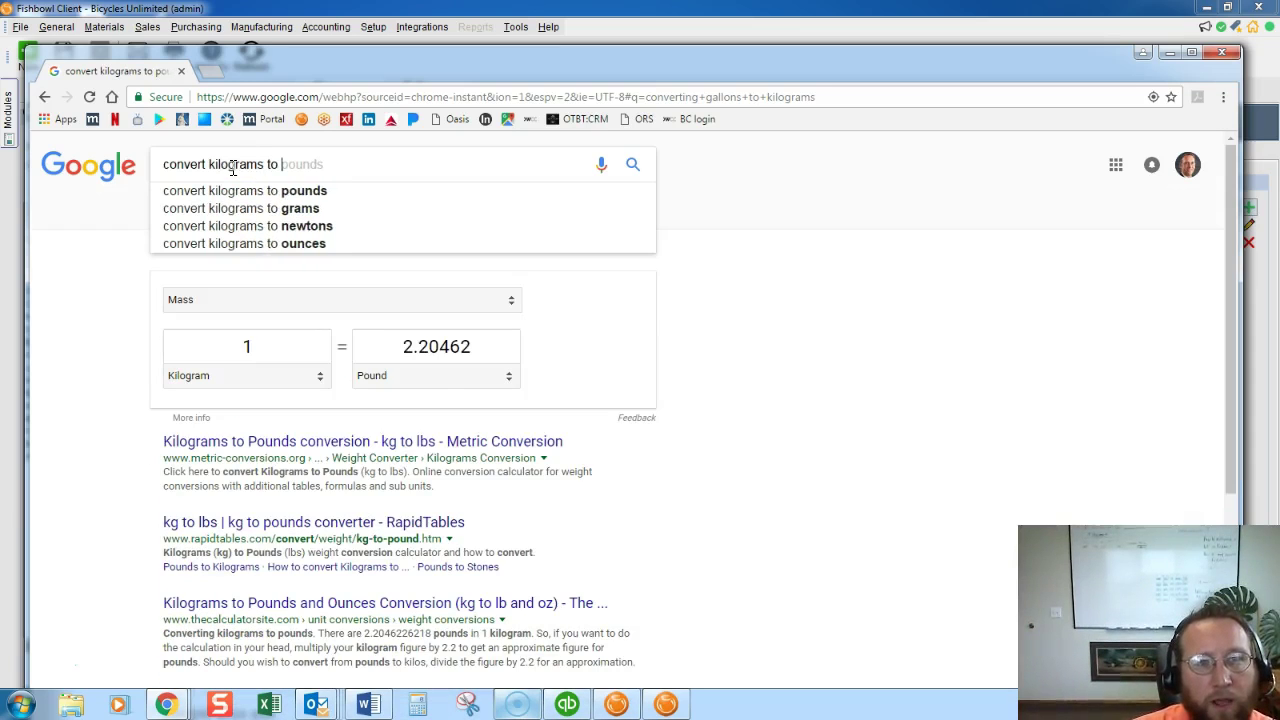
{"action": "type", "text": "flo"}
{"action": "key", "text": "BackSpace"}
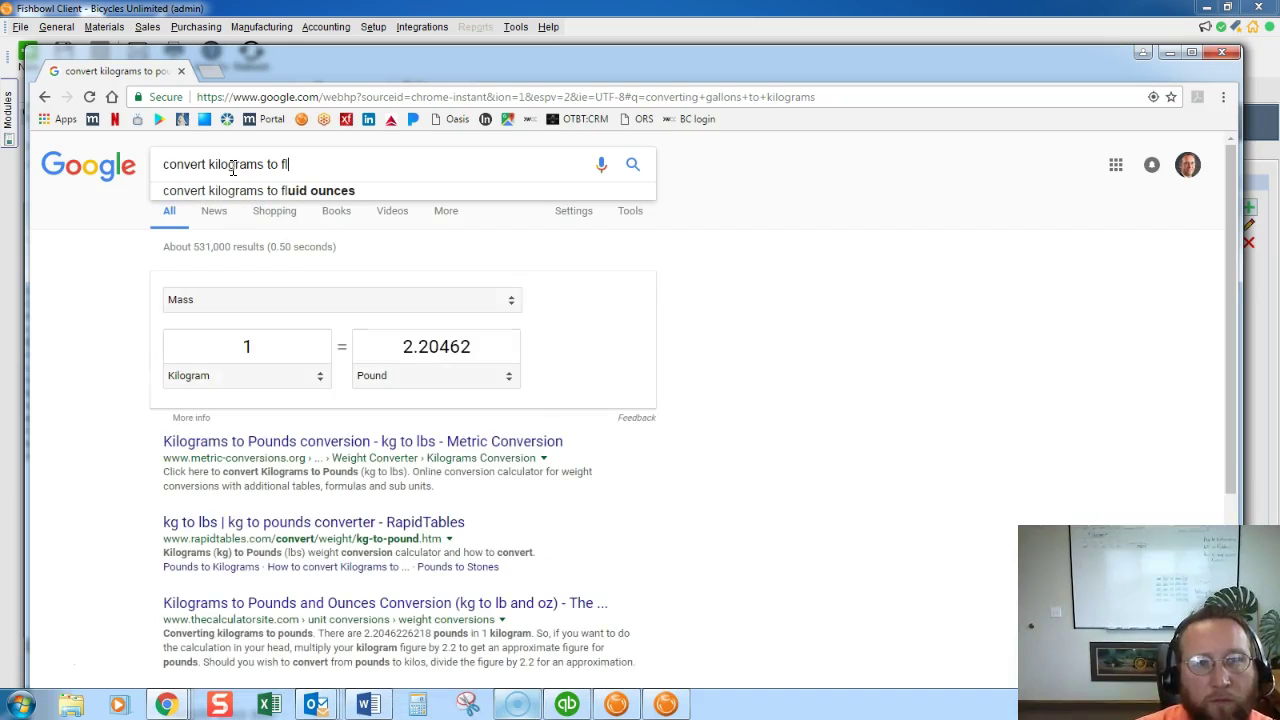
{"action": "left_click", "coordinate": [252, 192]}
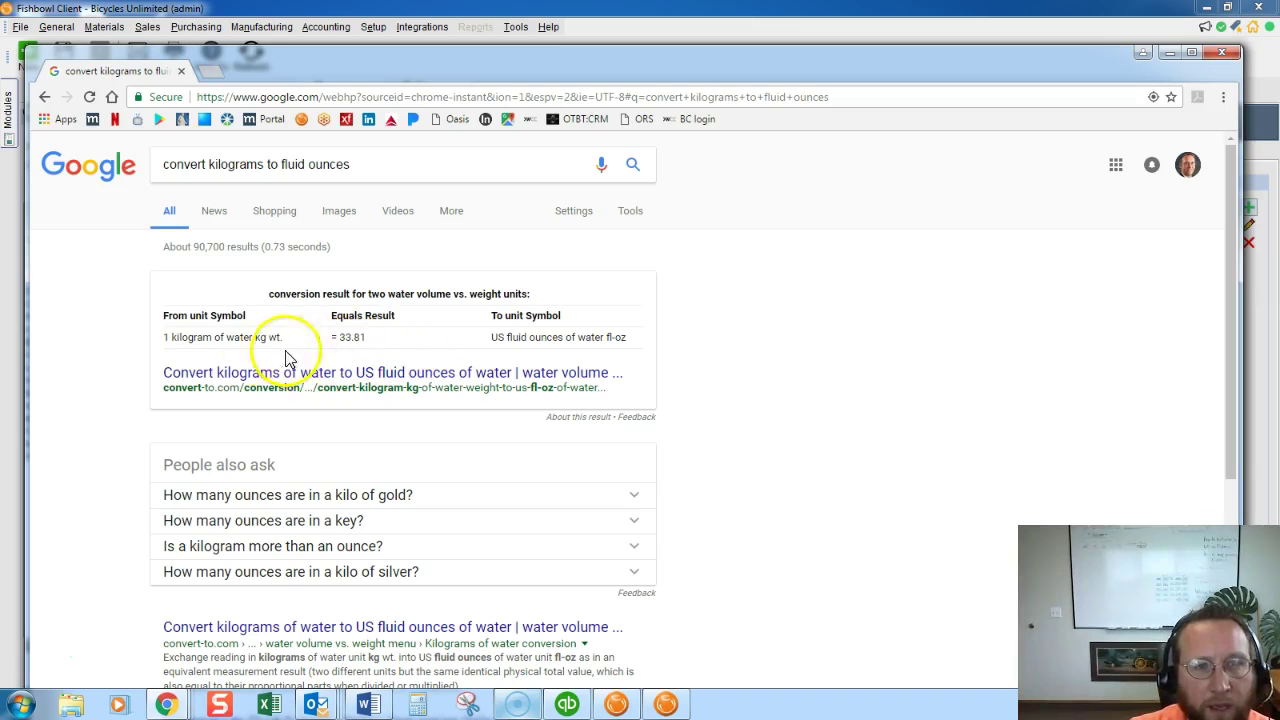
{"action": "left_click_drag", "start_coordinate": [700, 62], "coordinate": [0, 70]}
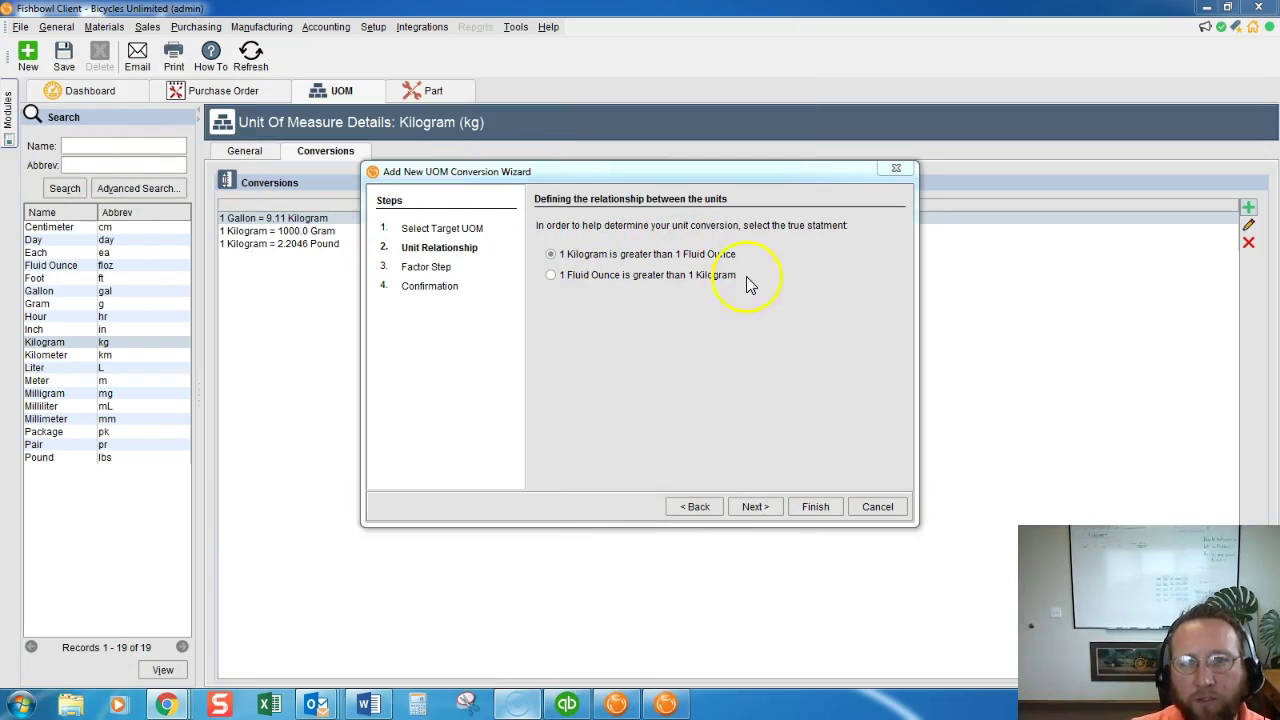
Enter a factor of 33.81 so 1 Kilogram equals 33.81 Fluid Ounce, and finish the wizard.
{"action": "left_click", "coordinate": [754, 507]}
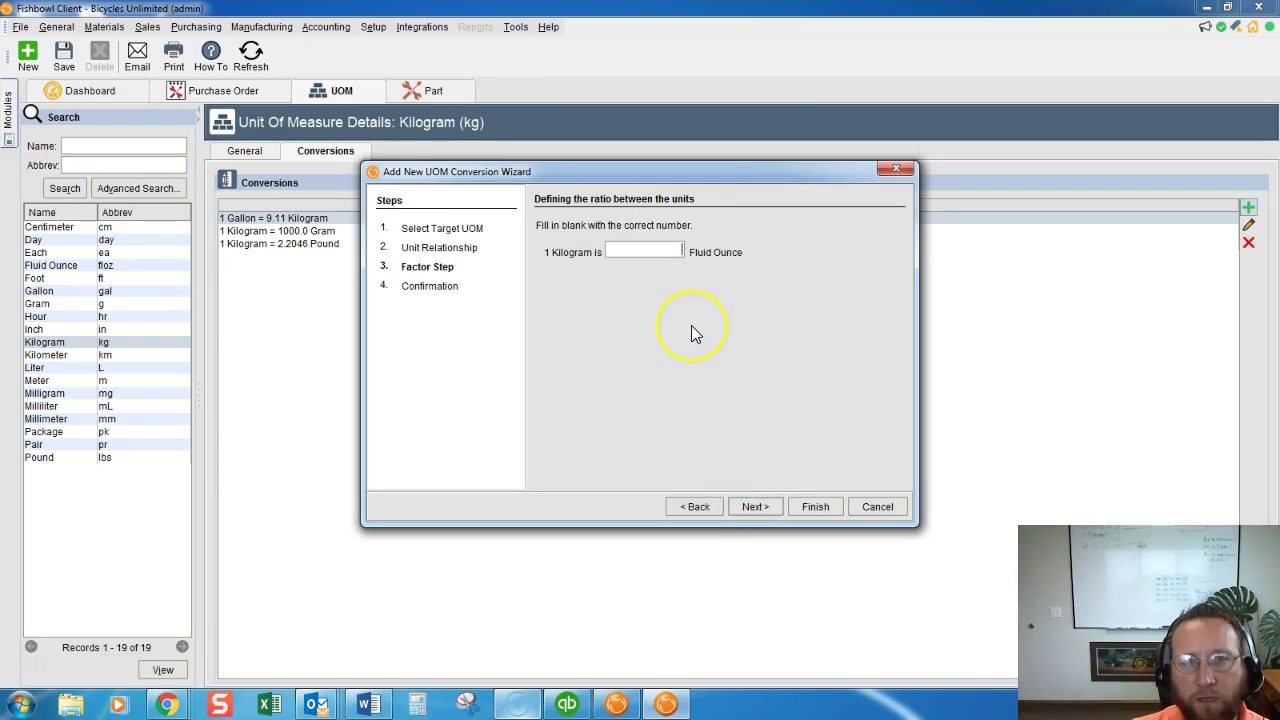
{"action": "type", "text": "33"}
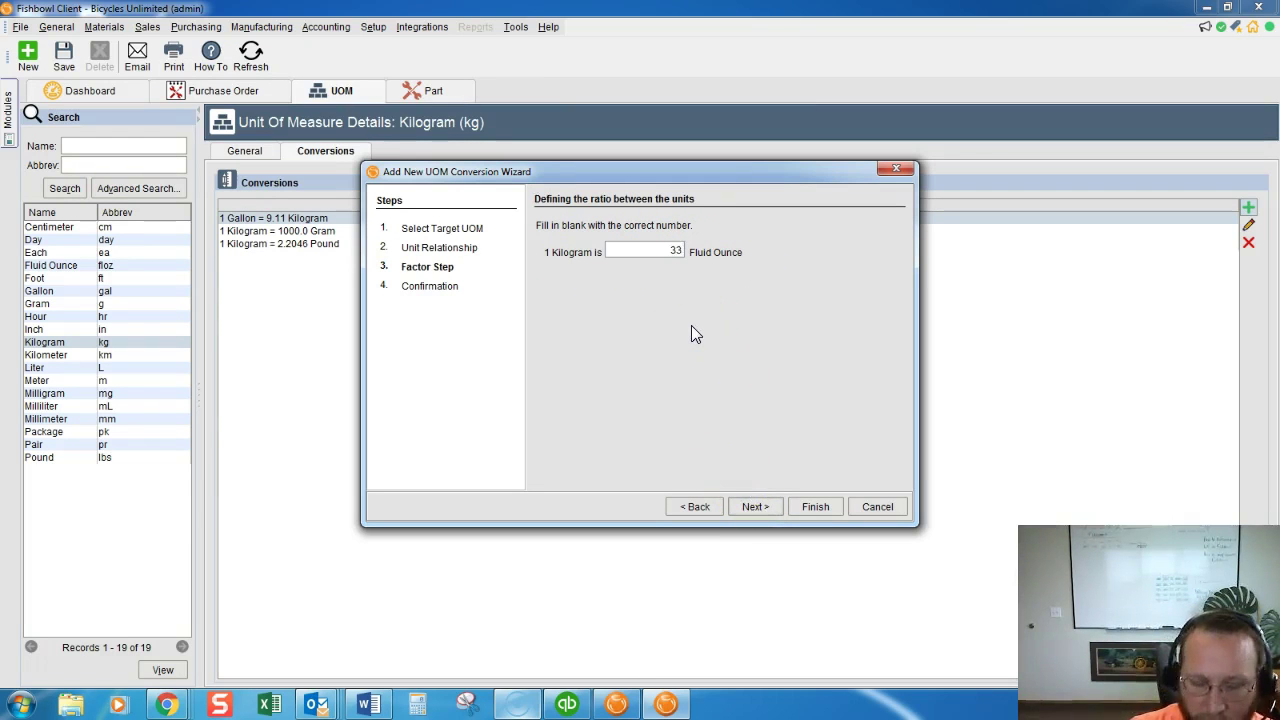
{"action": "type", "text": ".81"}
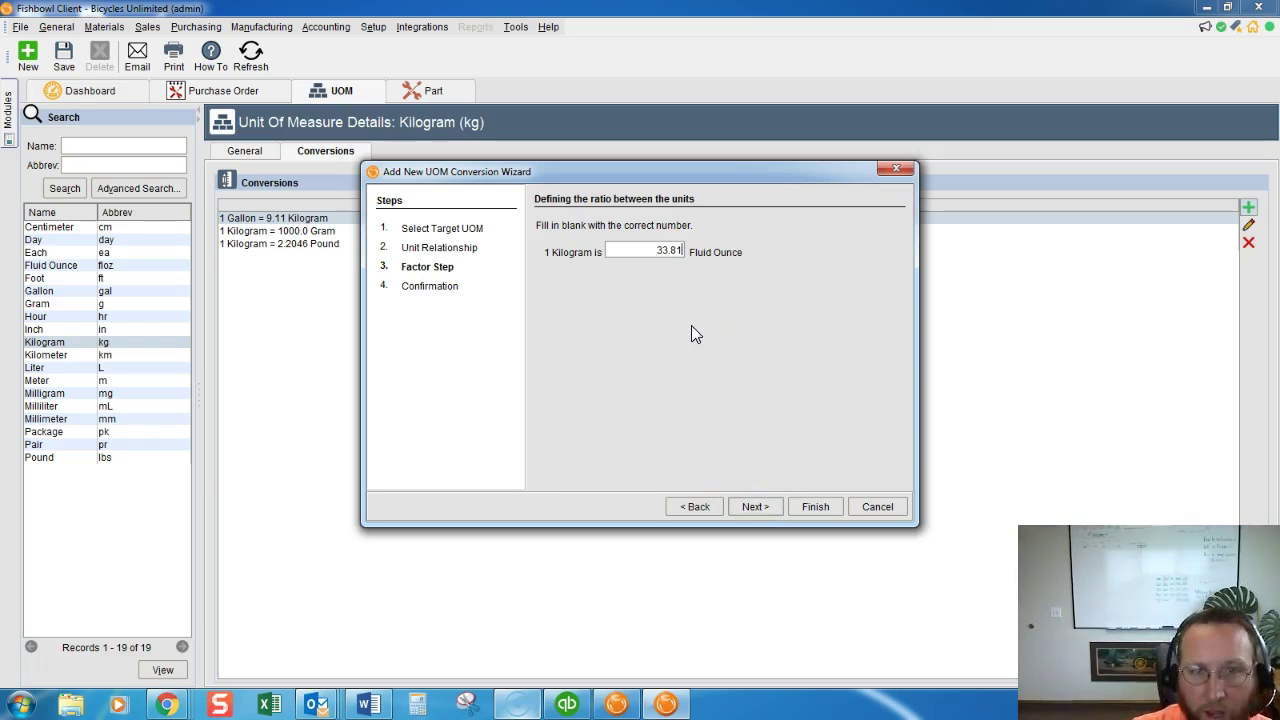
{"action": "left_click", "coordinate": [752, 503]}
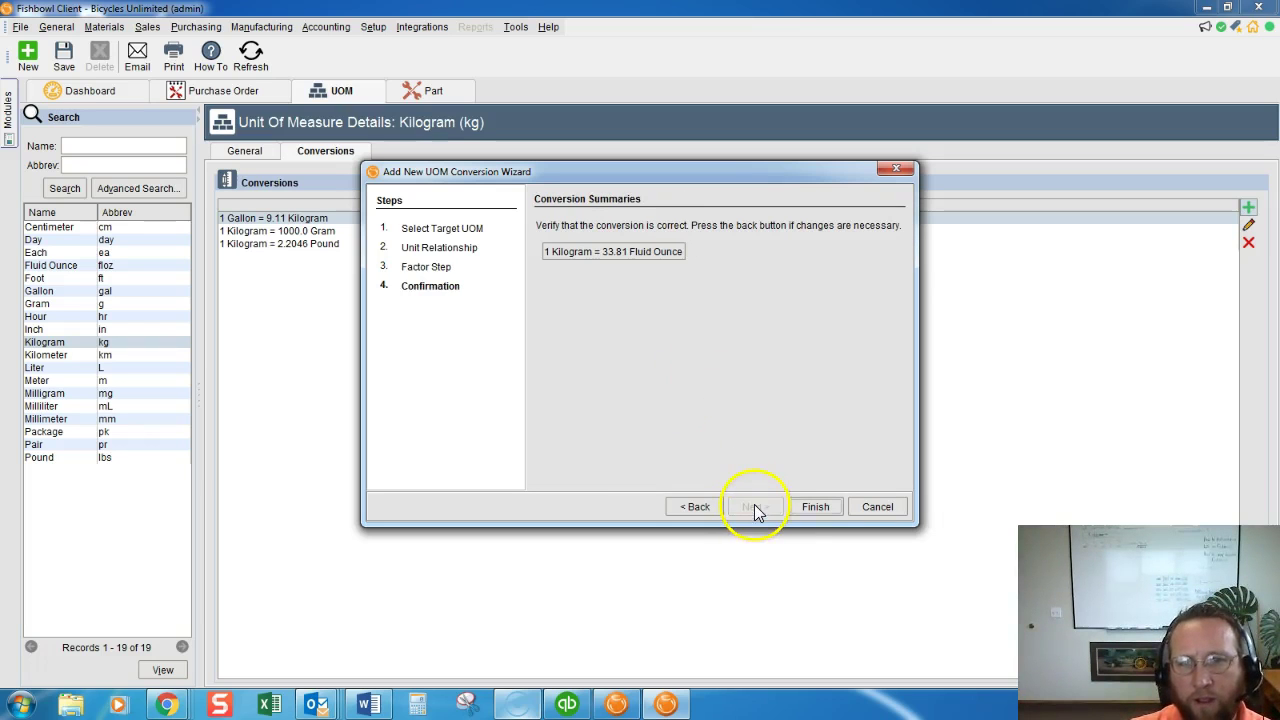
{"action": "left_click", "coordinate": [809, 507]}
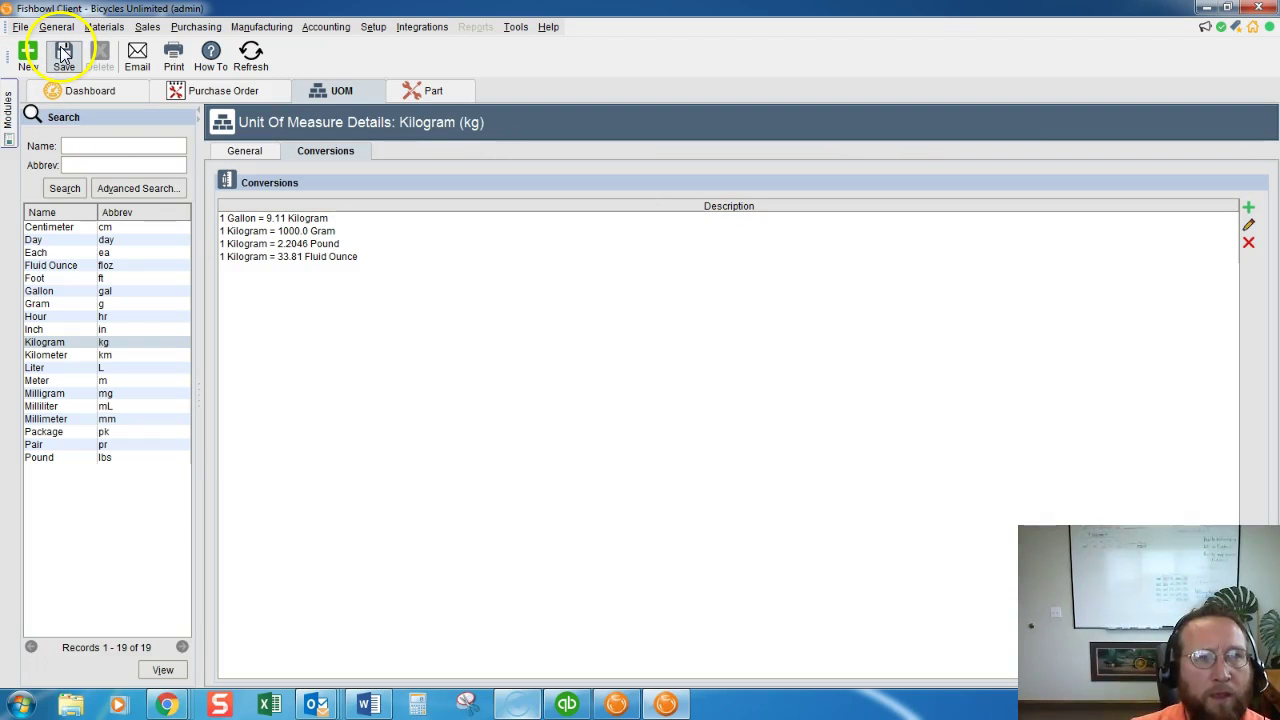
Change PO 10086's Purfume line unit to Kilogram and accept the $27.10757 unit cost.
{"action": "left_click", "coordinate": [224, 92]}
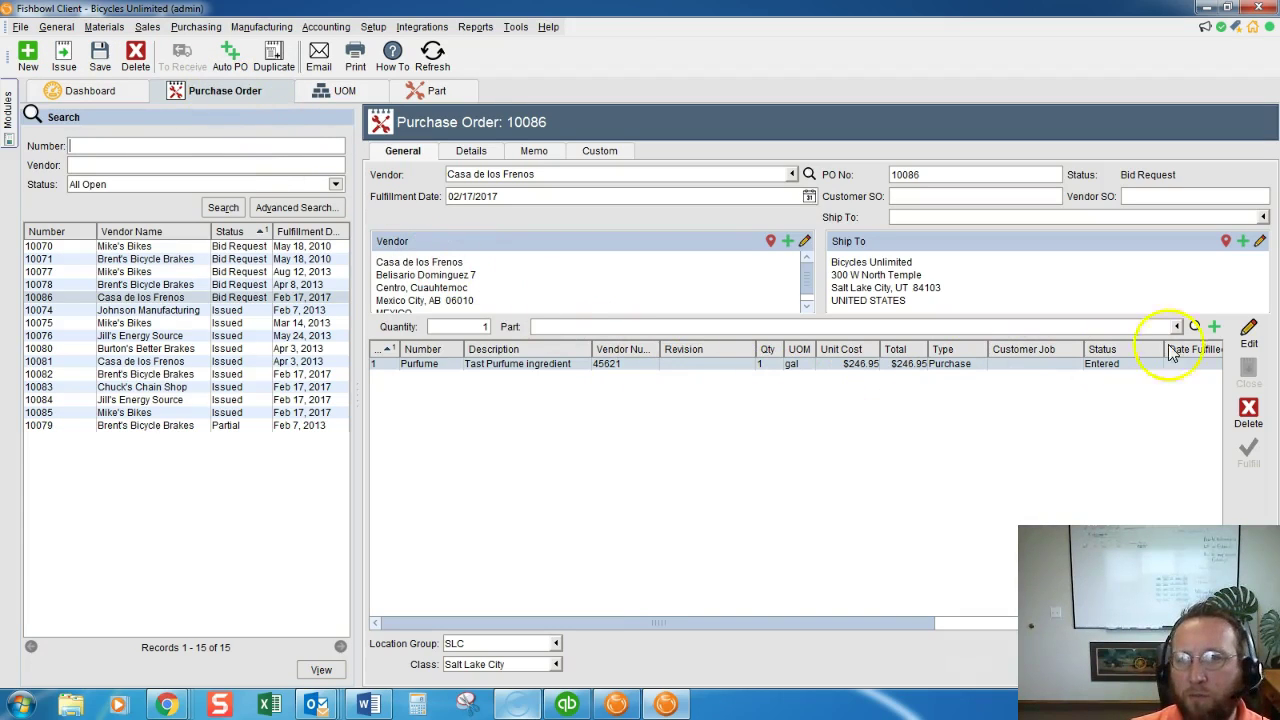
{"action": "left_click", "coordinate": [1249, 336]}
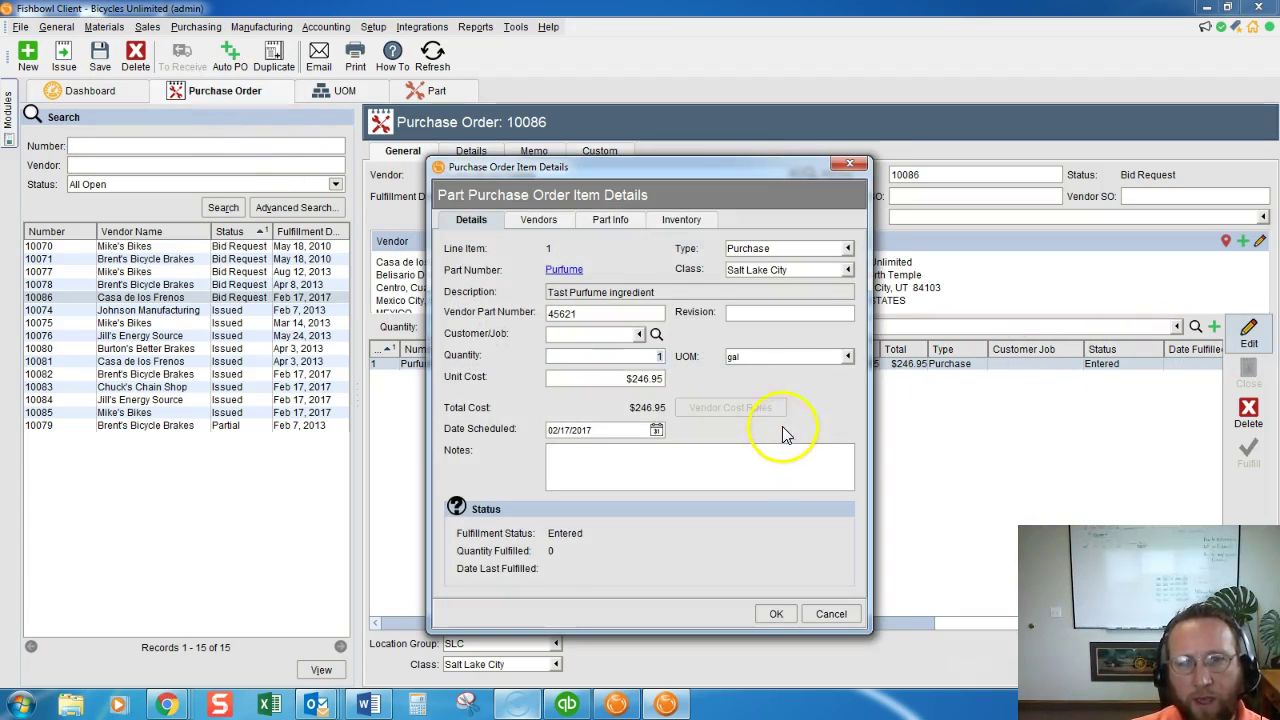
{"action": "left_click", "coordinate": [847, 358]}
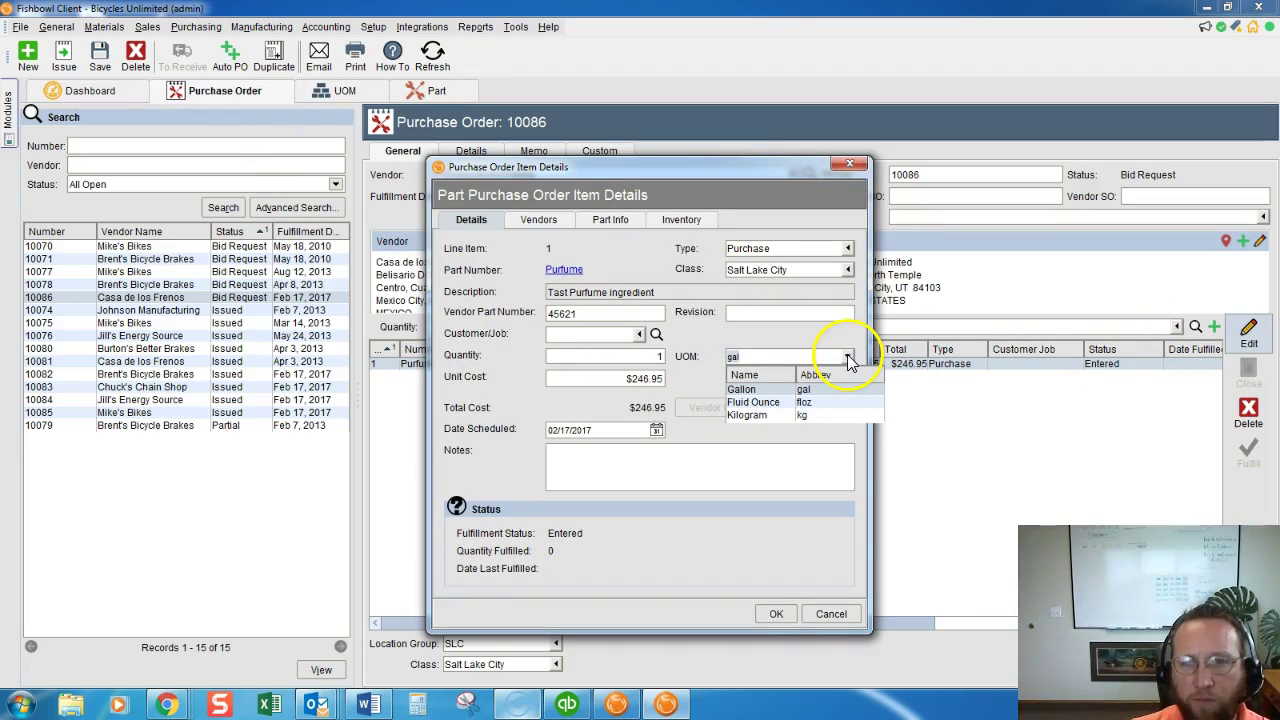
{"action": "left_click", "coordinate": [749, 415]}
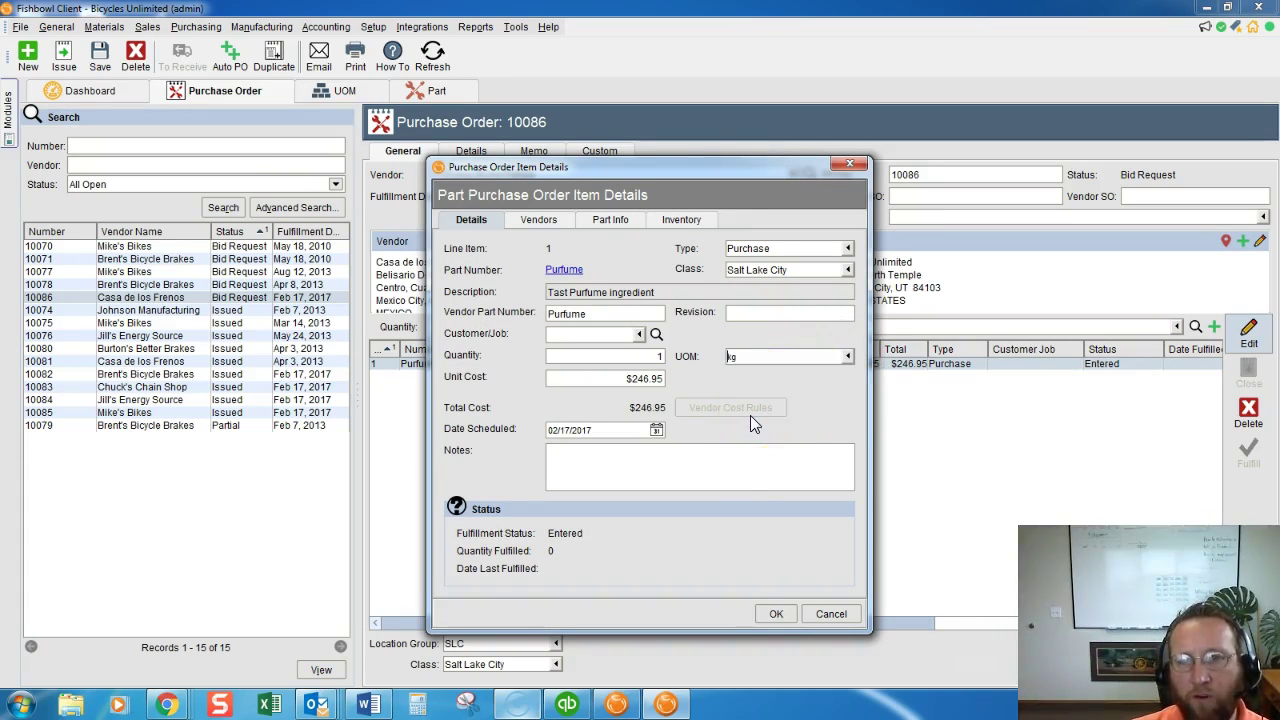
{"action": "left_click", "coordinate": [776, 615]}
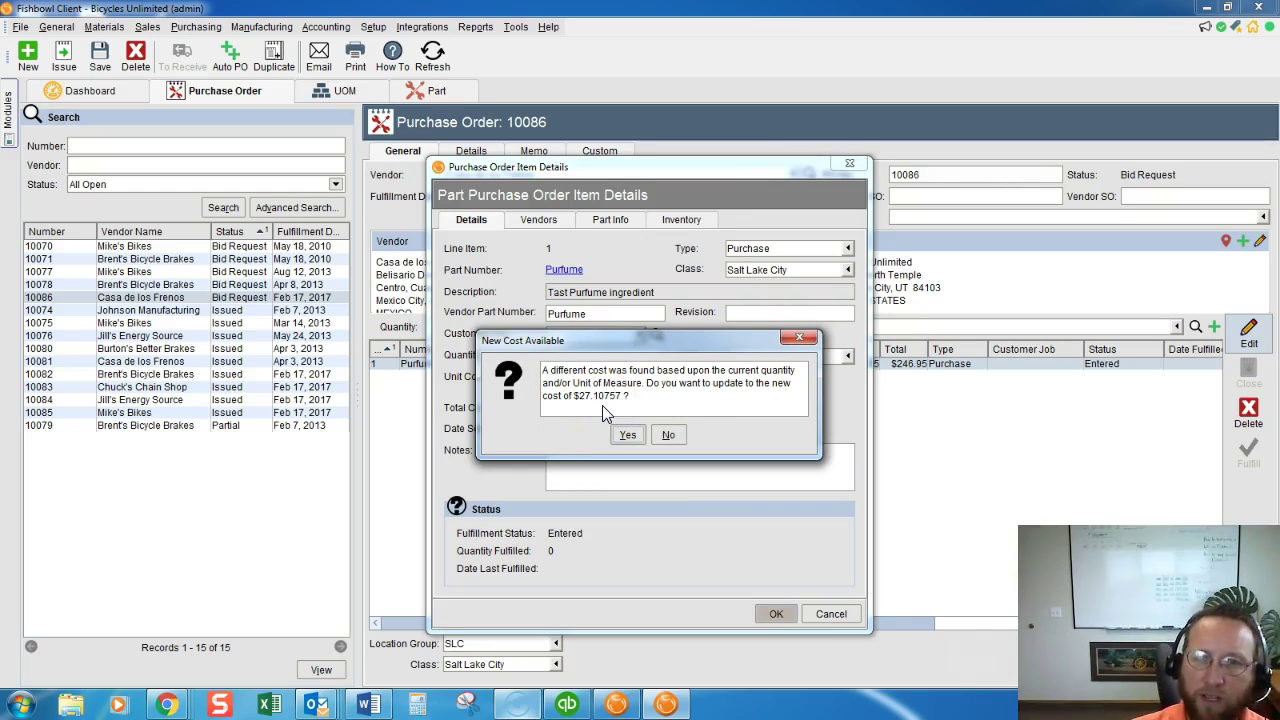
{"action": "left_click", "coordinate": [627, 437]}
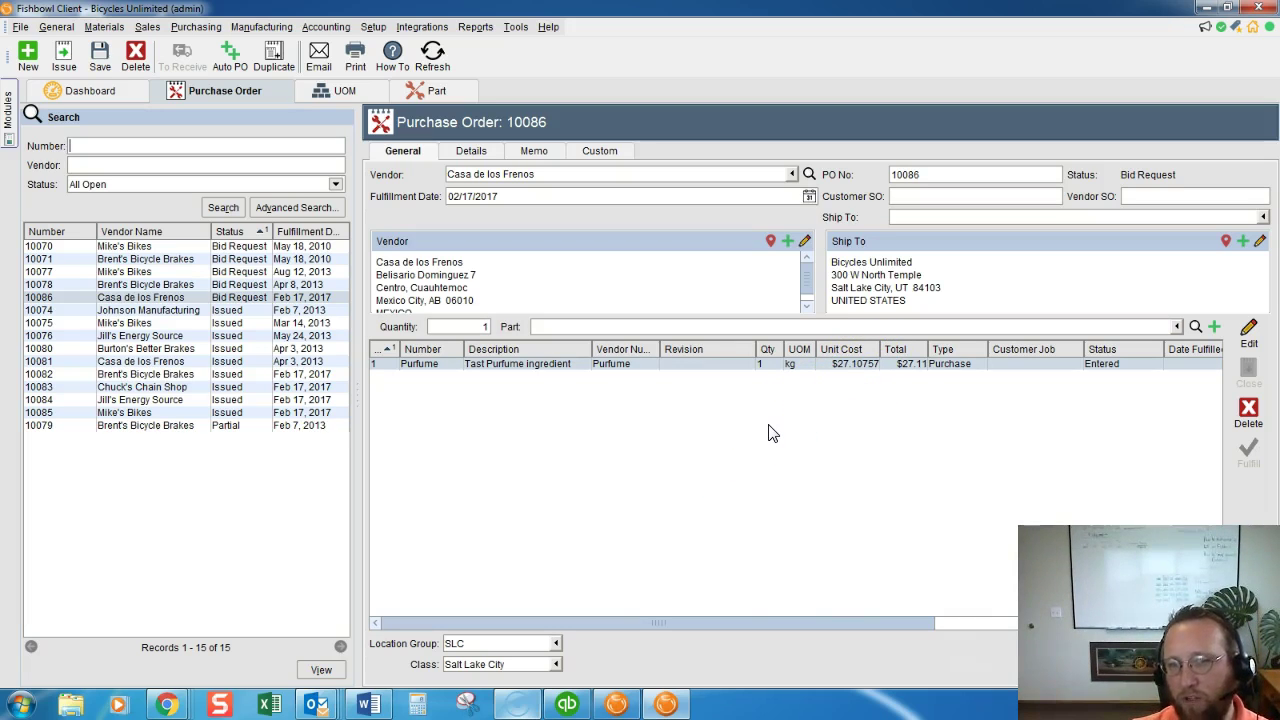
Save and issue PO 10086 without emailing it, then return to the Purfume part.
{"action": "left_click", "coordinate": [100, 60]}
{"action": "left_click", "coordinate": [63, 57]}
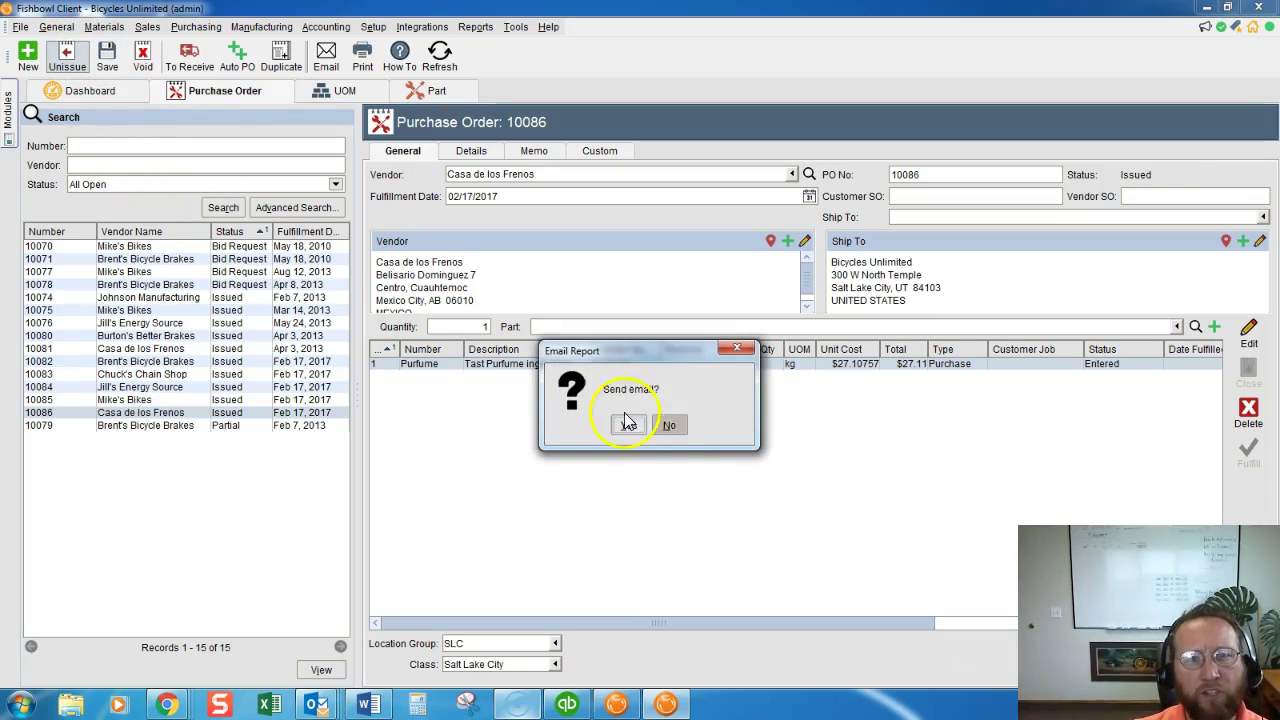
{"action": "left_click", "coordinate": [669, 426]}
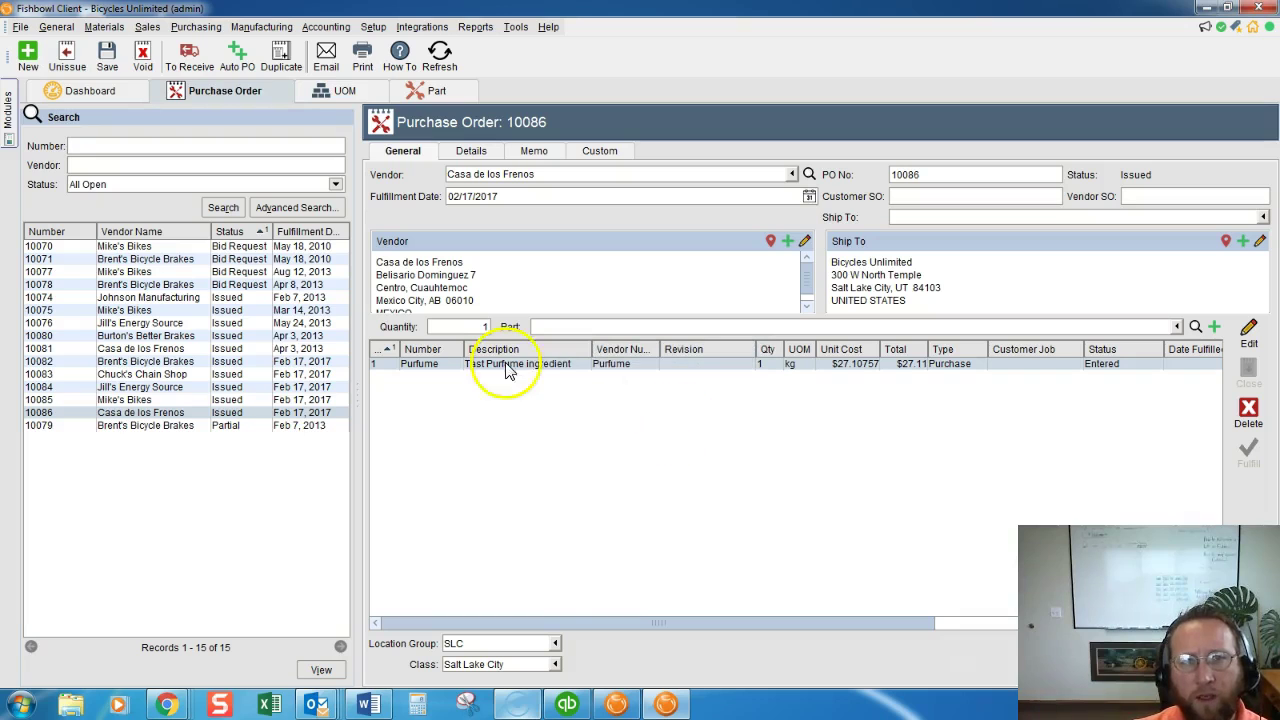
{"action": "left_click", "coordinate": [432, 90]}
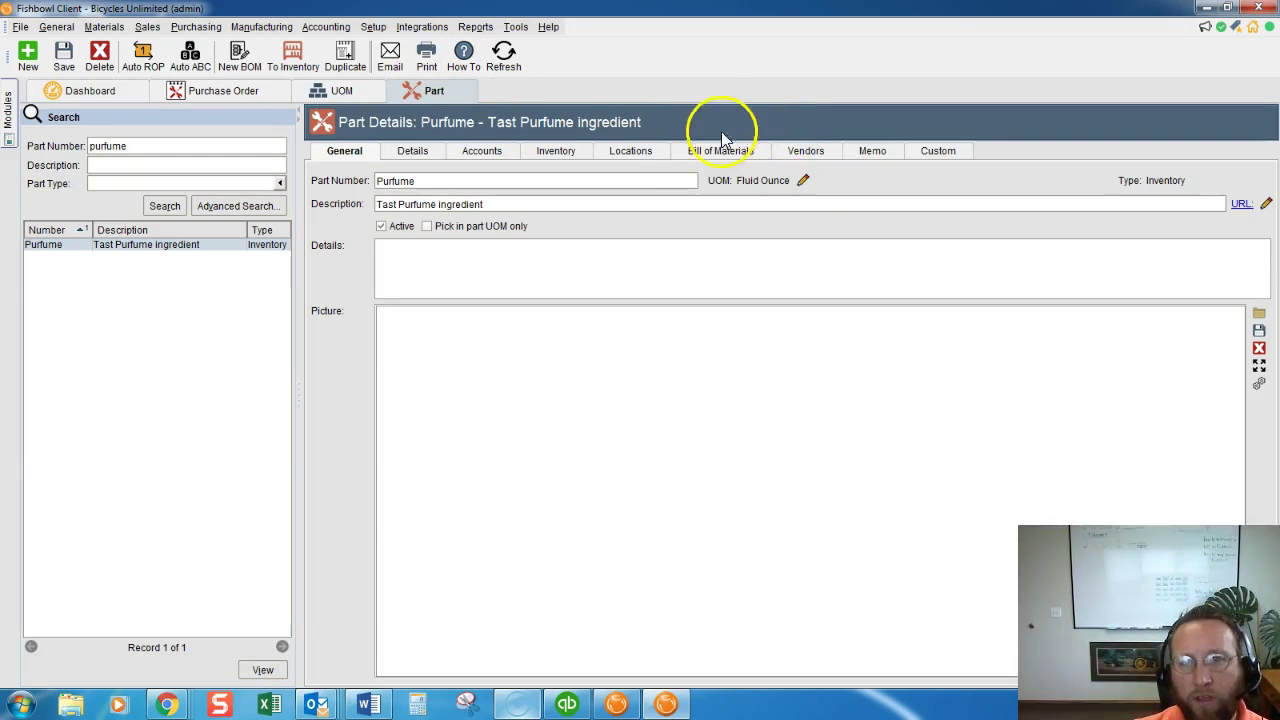
Mark Purfume's Kilogram vendor entry at $27.10757 as Default and save the part.
{"action": "left_click", "coordinate": [803, 154]}
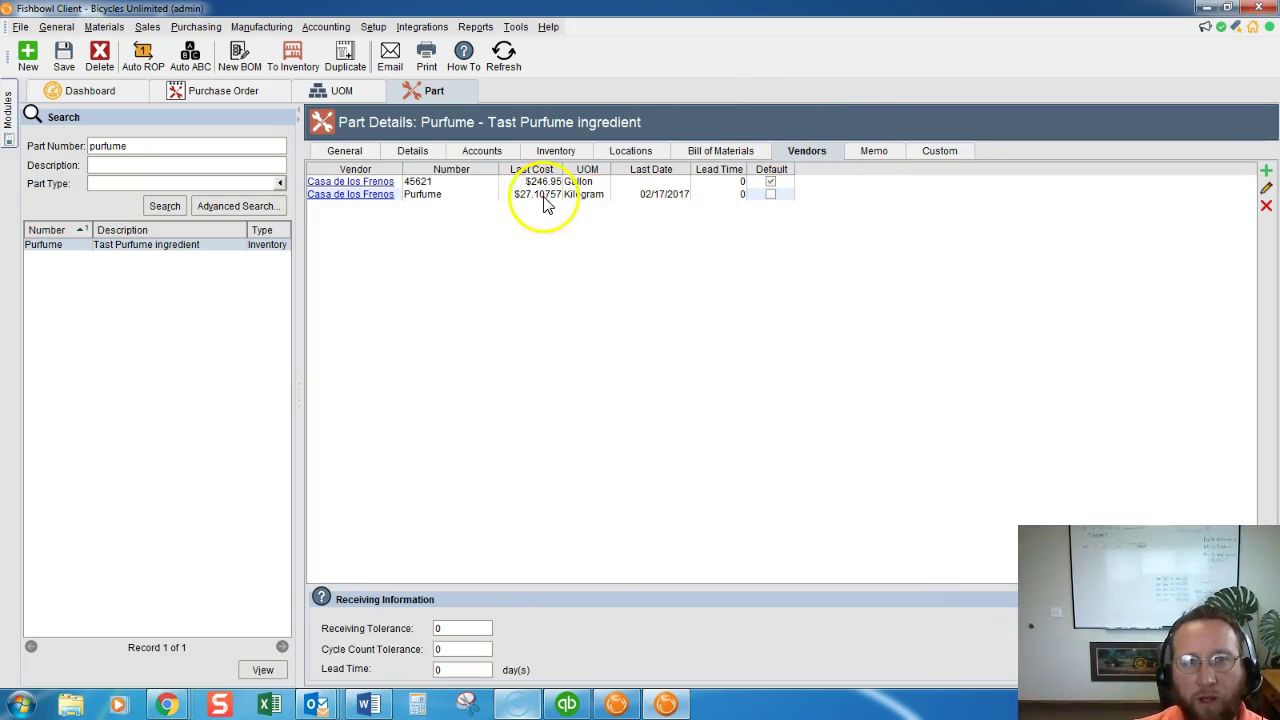
{"action": "left_click", "coordinate": [586, 198]}
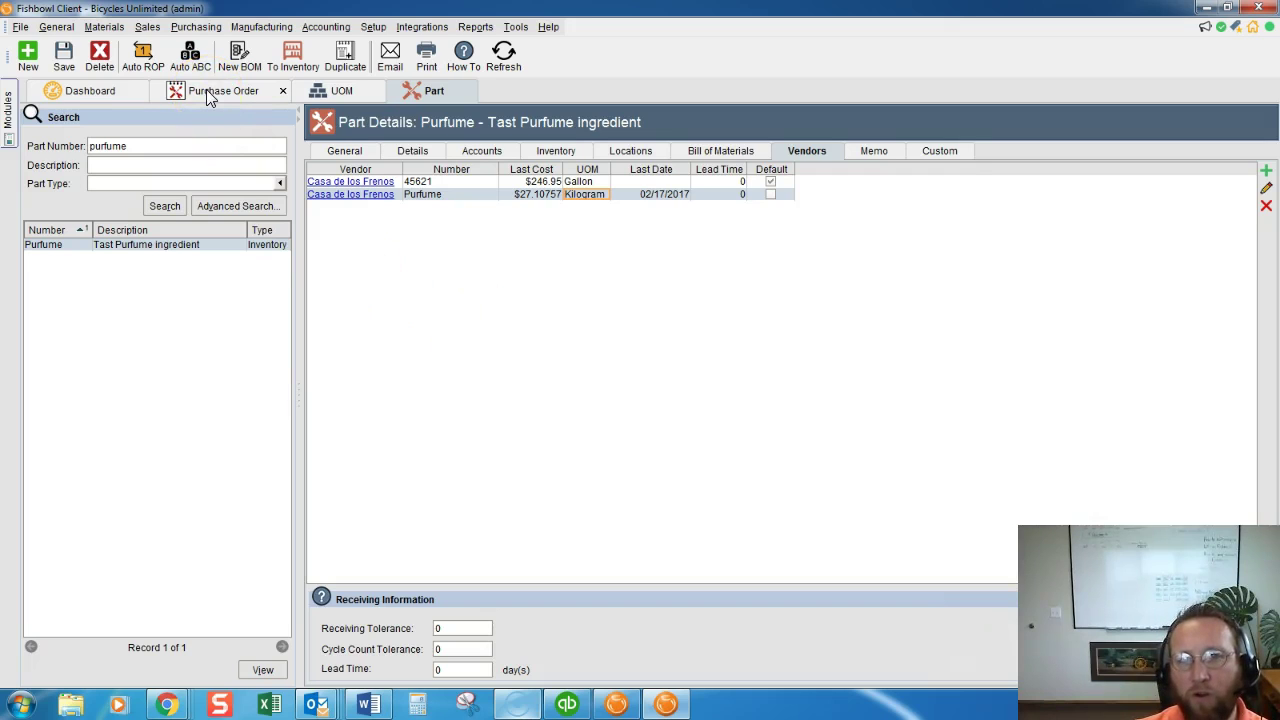
{"action": "left_click", "coordinate": [667, 200]}
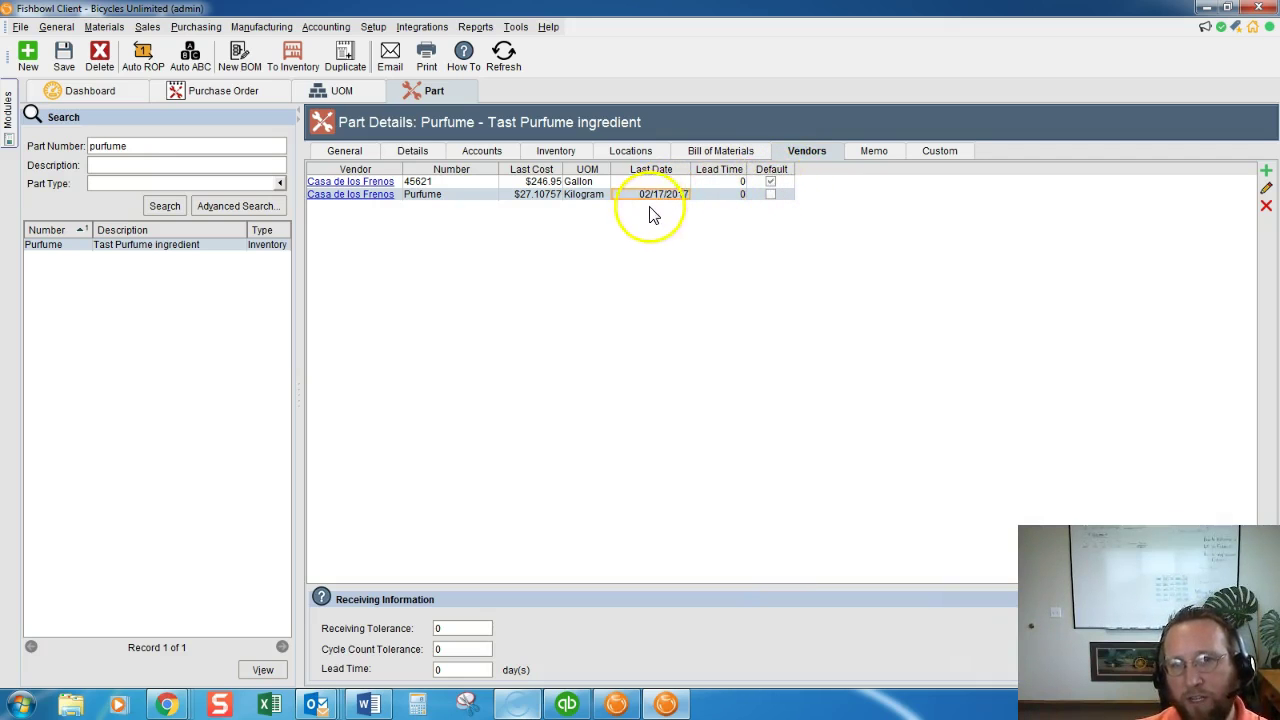
{"action": "left_click", "coordinate": [1266, 190]}
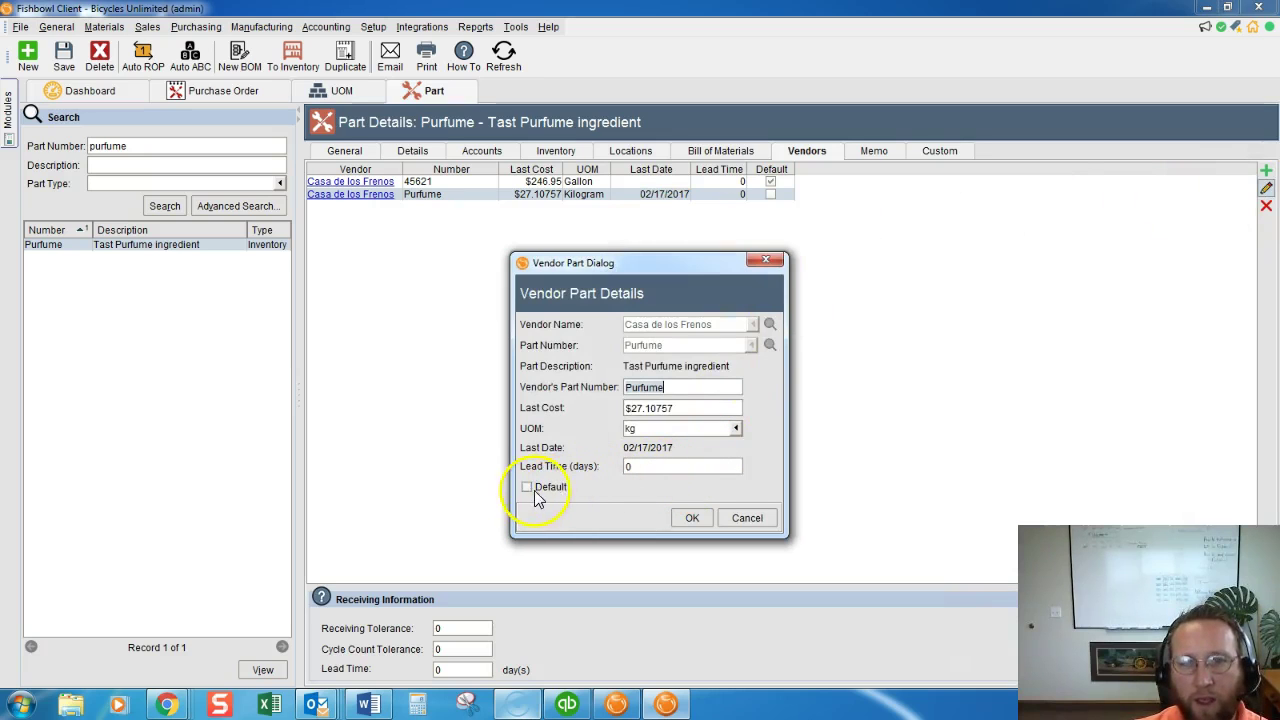
{"action": "left_click", "coordinate": [694, 520]}
{"action": "left_click", "coordinate": [66, 62]}
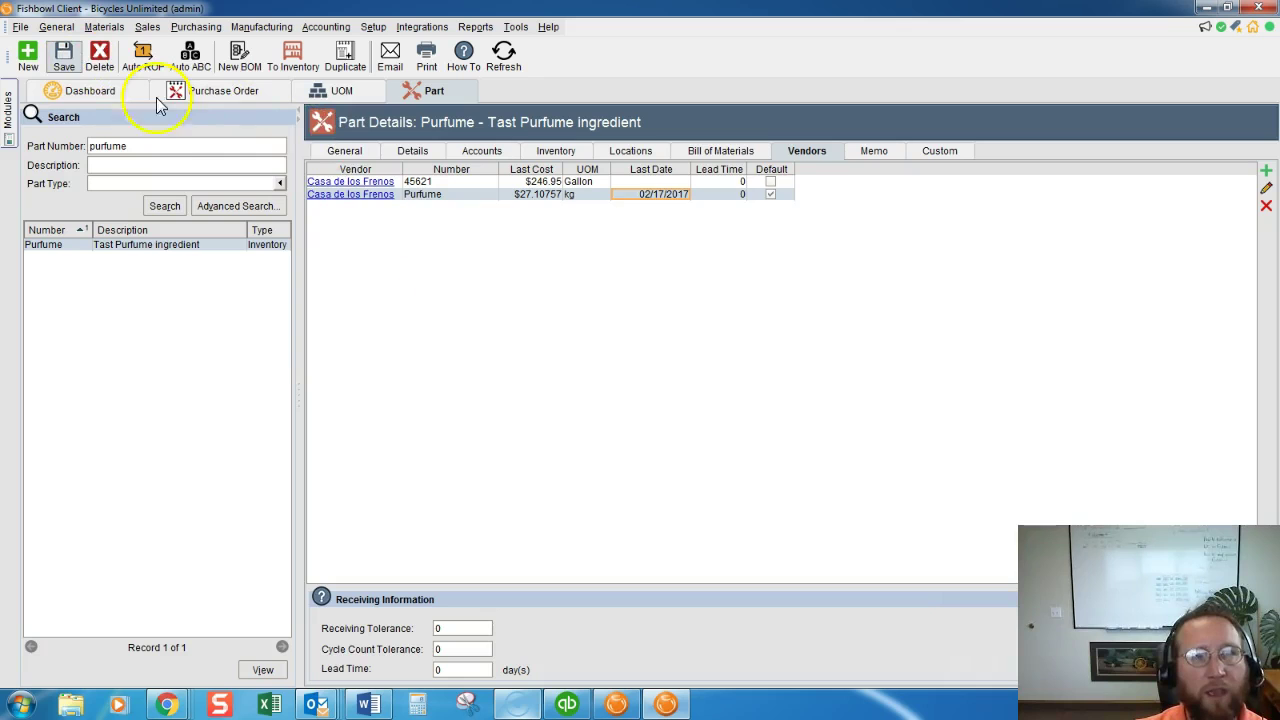